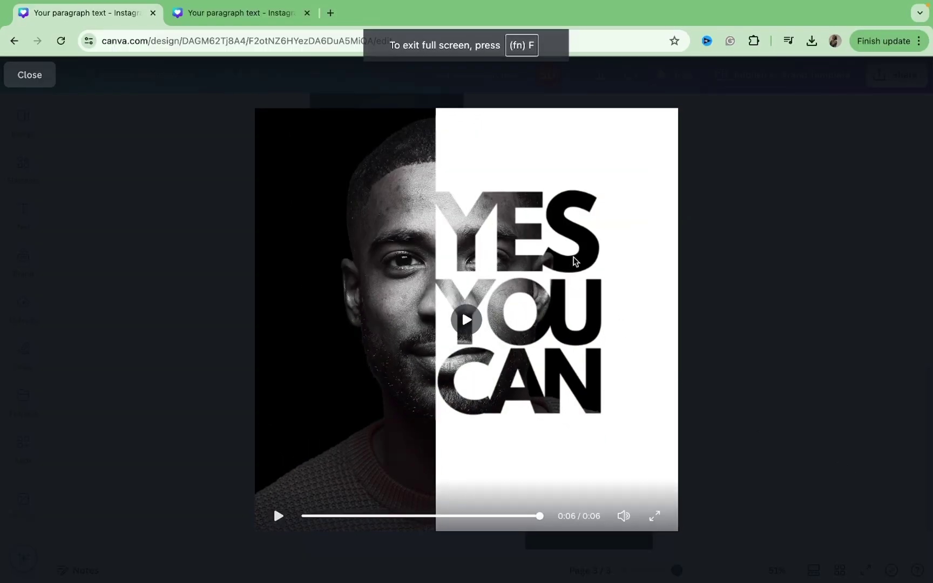
Give the blank design in the second tab a black page background
click(287, 12)
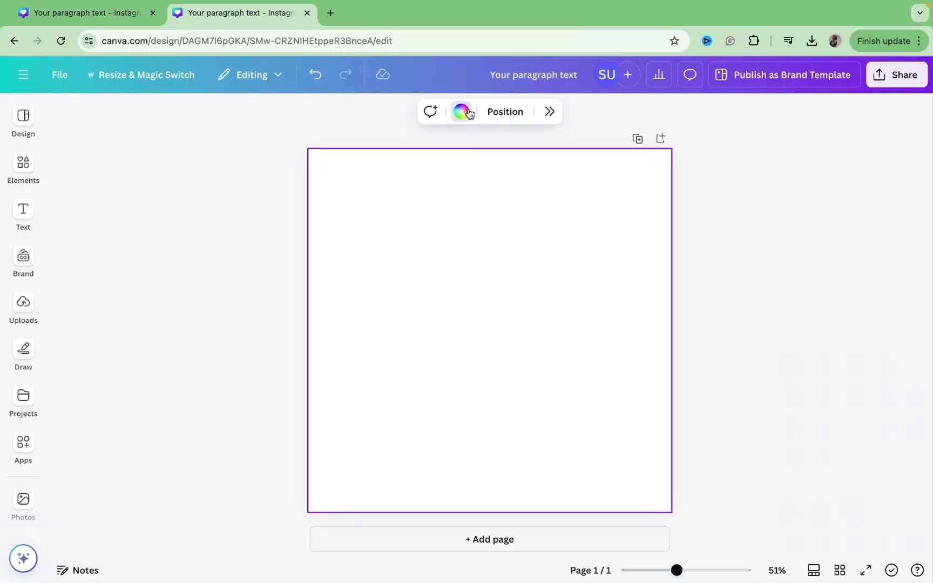
click(463, 111)
click(749, 365)
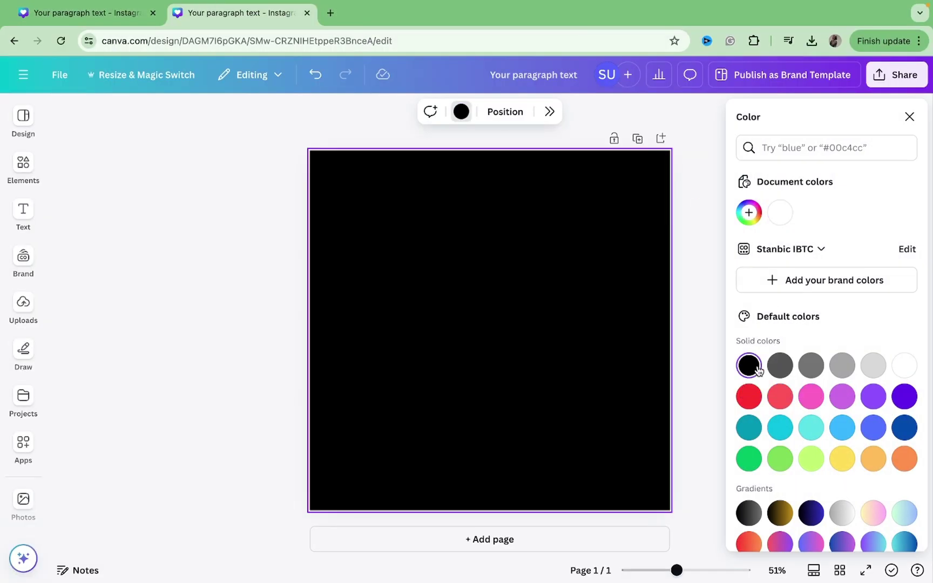
click(675, 308)
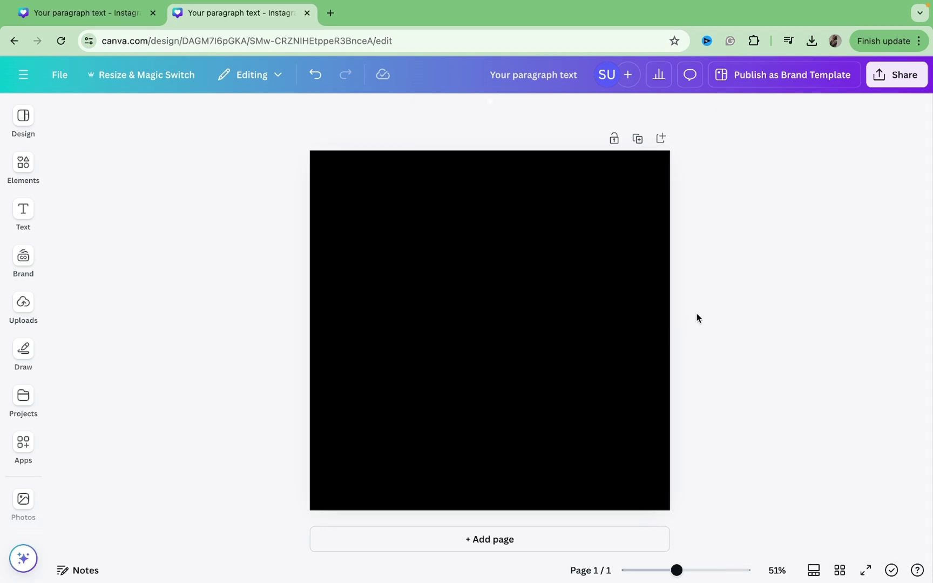
Move the portrait to the top-left corner and stretch it to fill the page
click(298, 110)
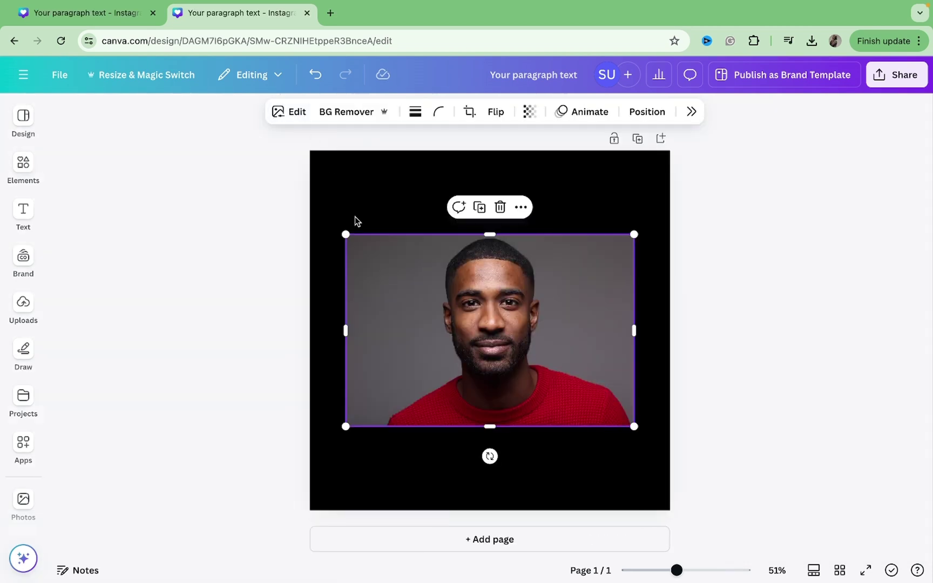
drag(387, 279, 353, 192)
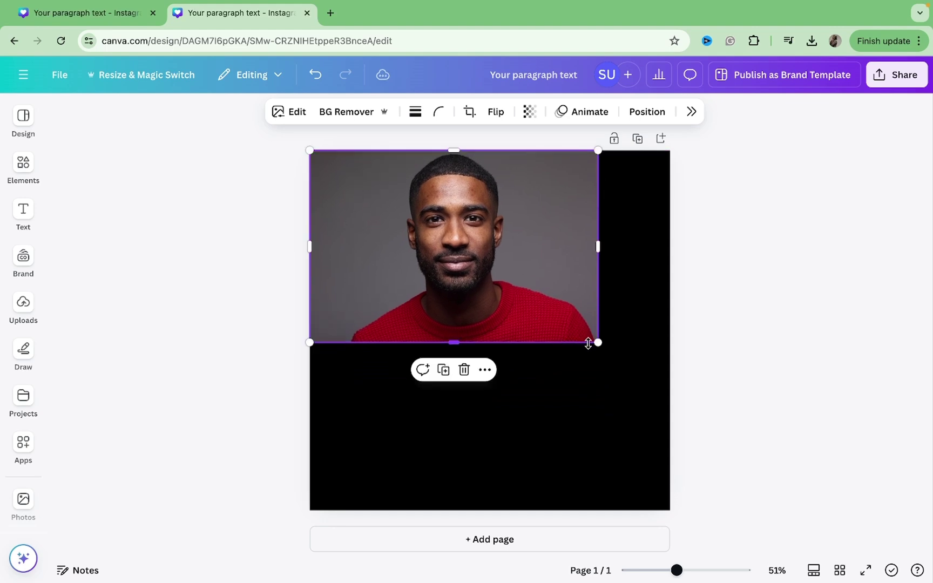
drag(598, 342, 669, 391)
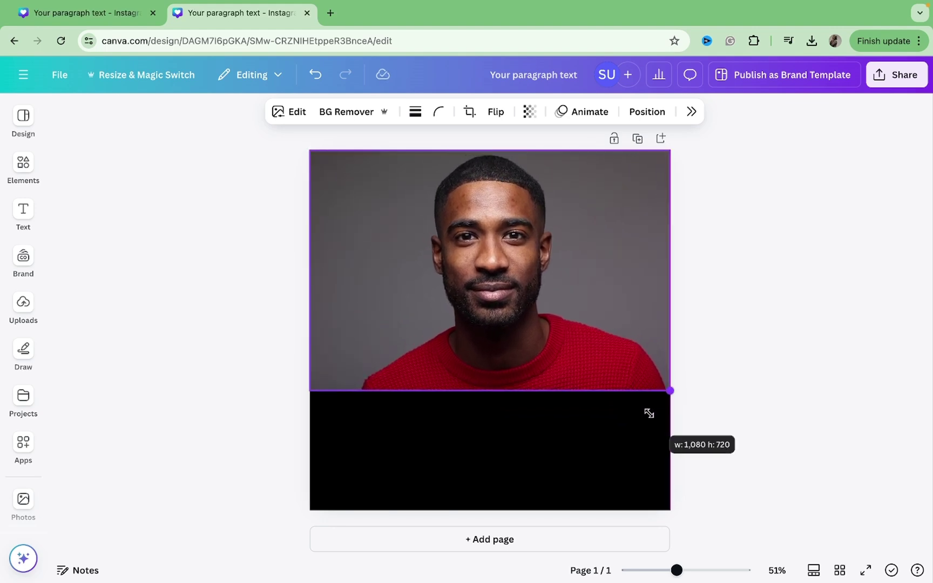
drag(521, 390, 484, 510)
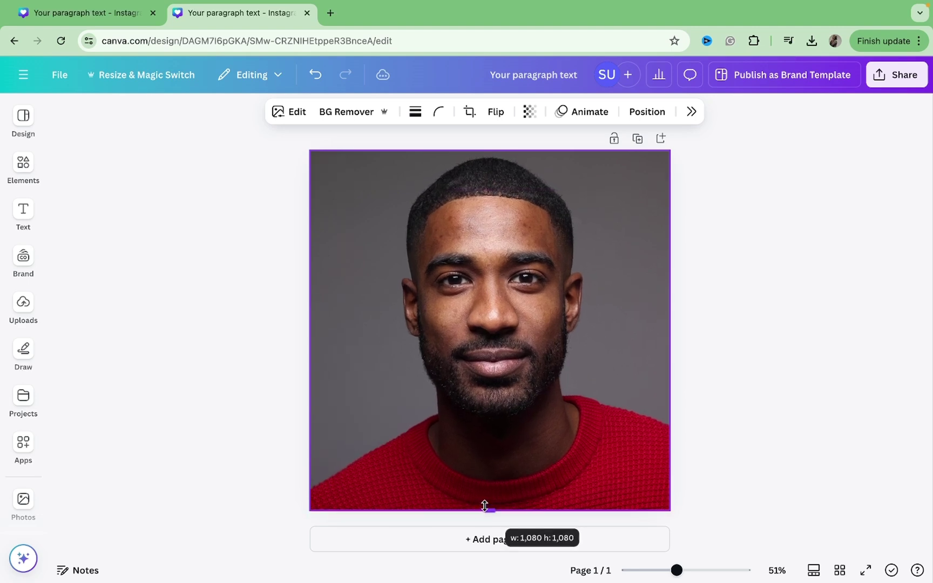
Crop and reposition the portrait, then remove its grey background with BG Remover
double_click(497, 417)
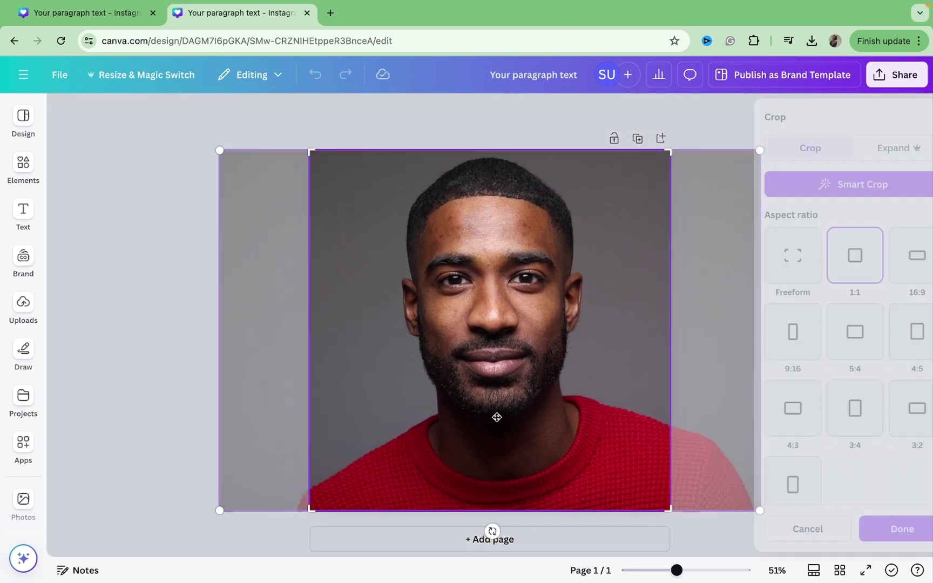
drag(478, 416, 487, 417)
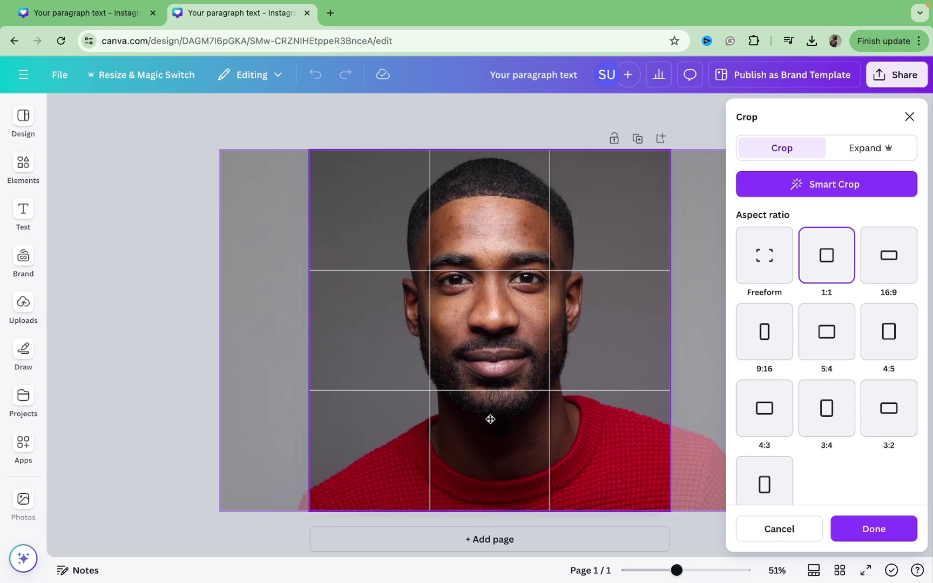
drag(488, 417, 488, 417)
click(200, 352)
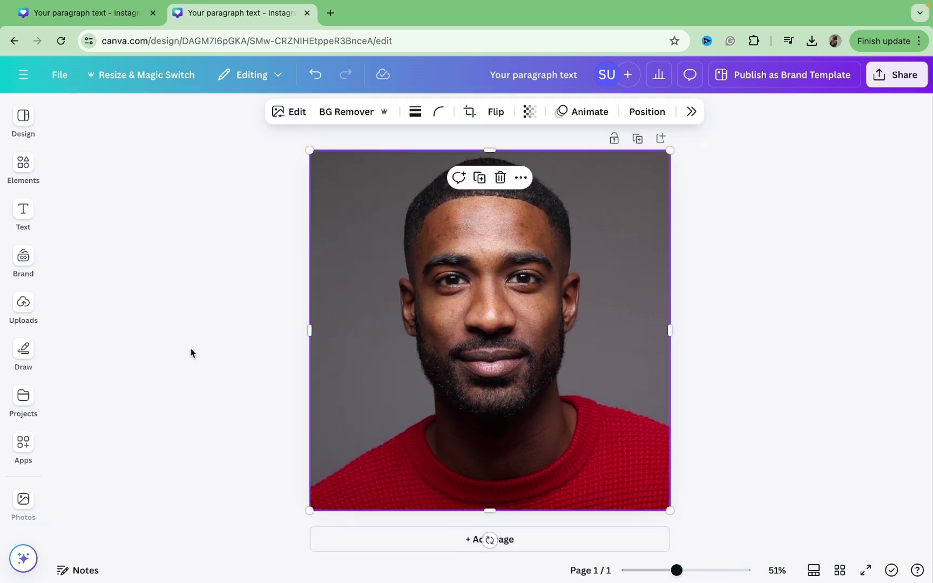
click(337, 115)
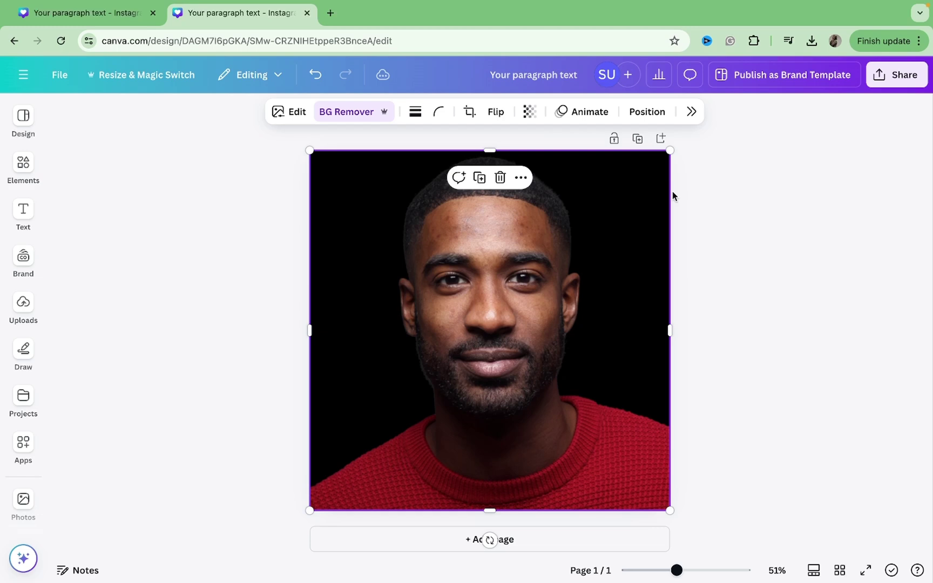
Add a second page with a white background
click(705, 197)
click(661, 139)
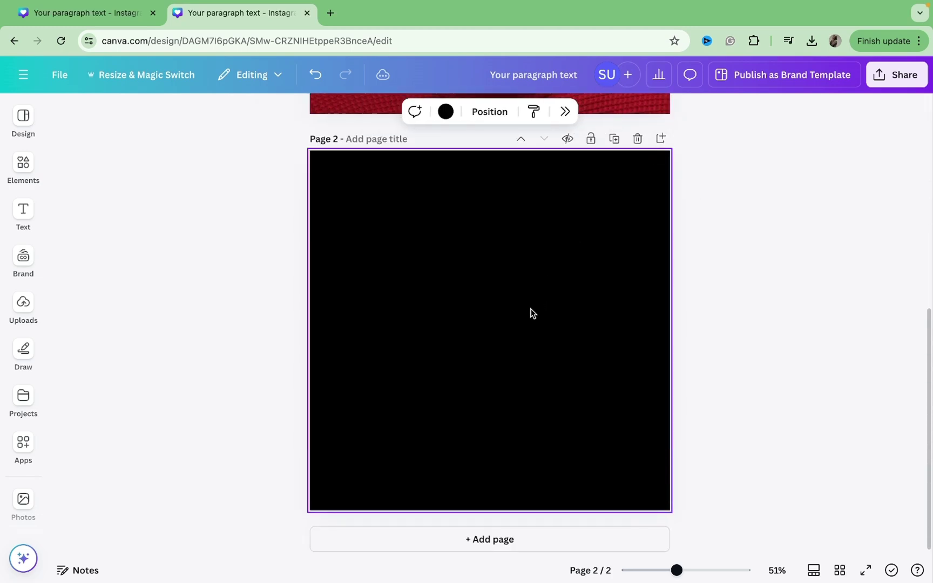
click(446, 111)
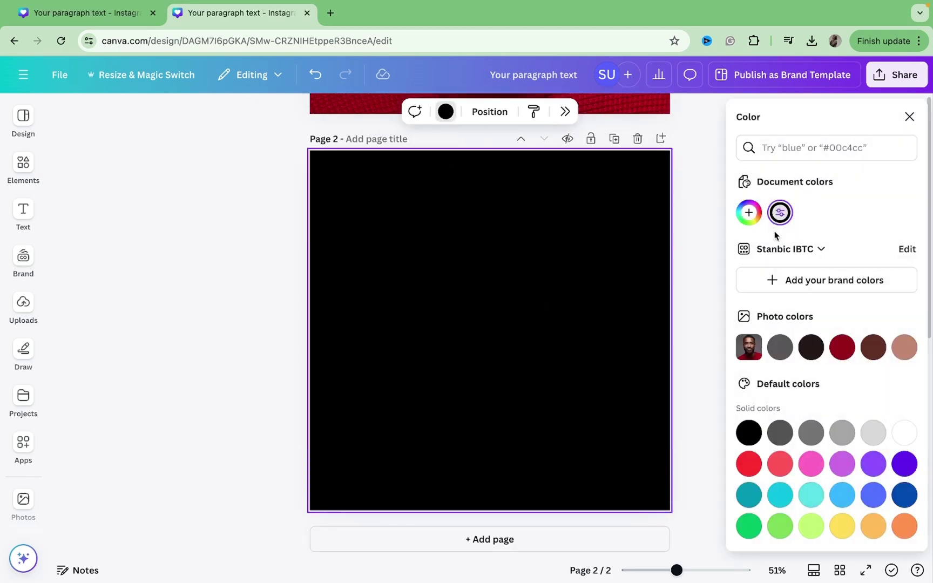
click(904, 434)
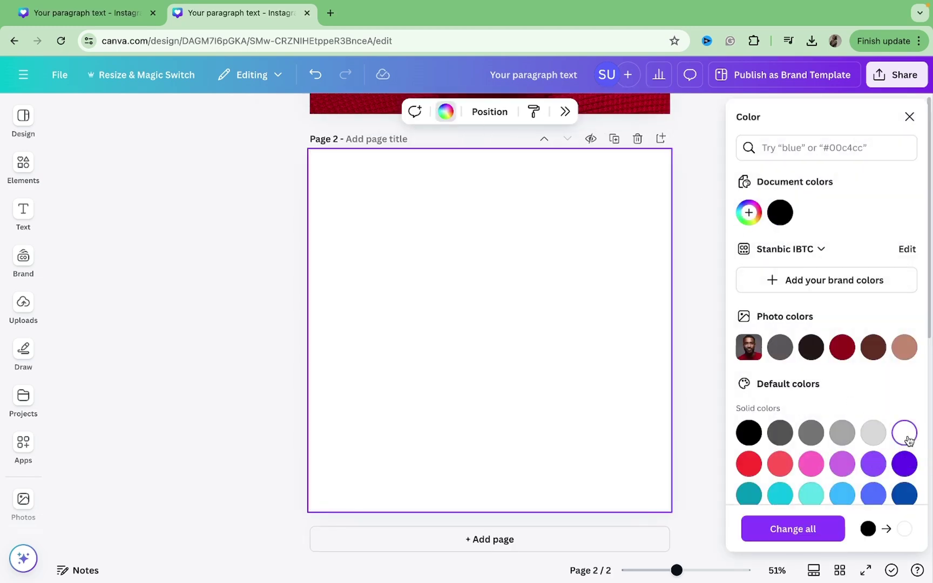
click(694, 398)
Add a black square, stretch it into a tall rectangle near the right edge, and add a text box
click(25, 168)
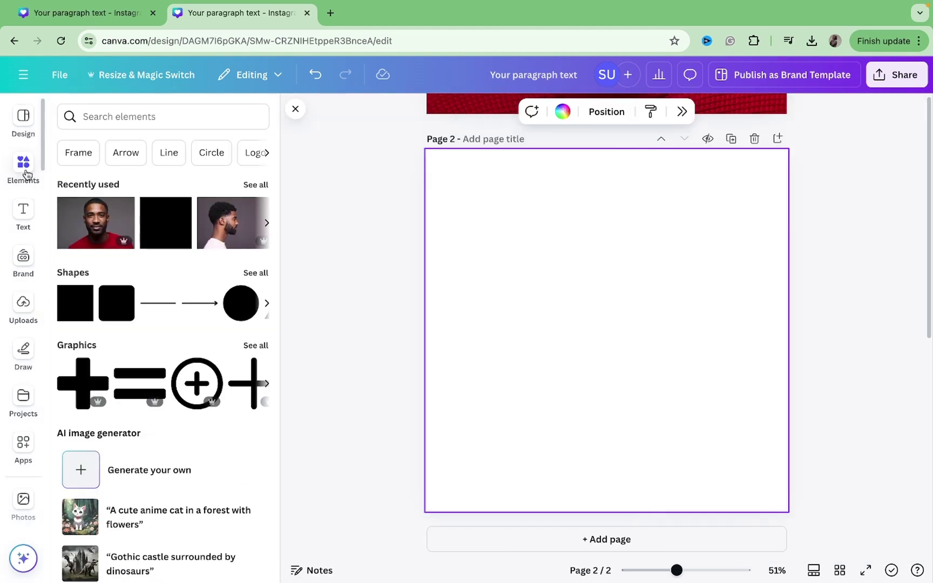
click(68, 300)
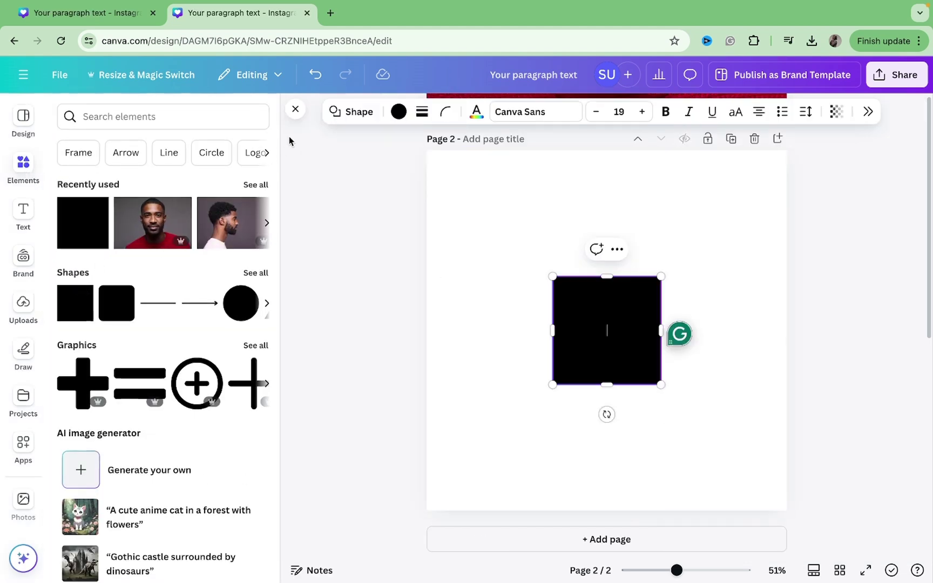
click(296, 109)
drag(473, 319, 502, 212)
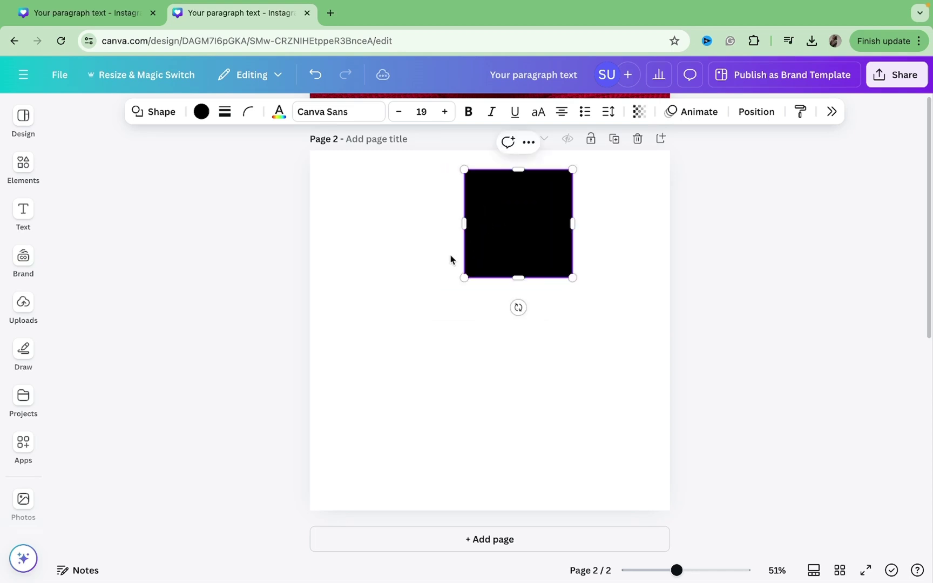
drag(522, 276, 502, 499)
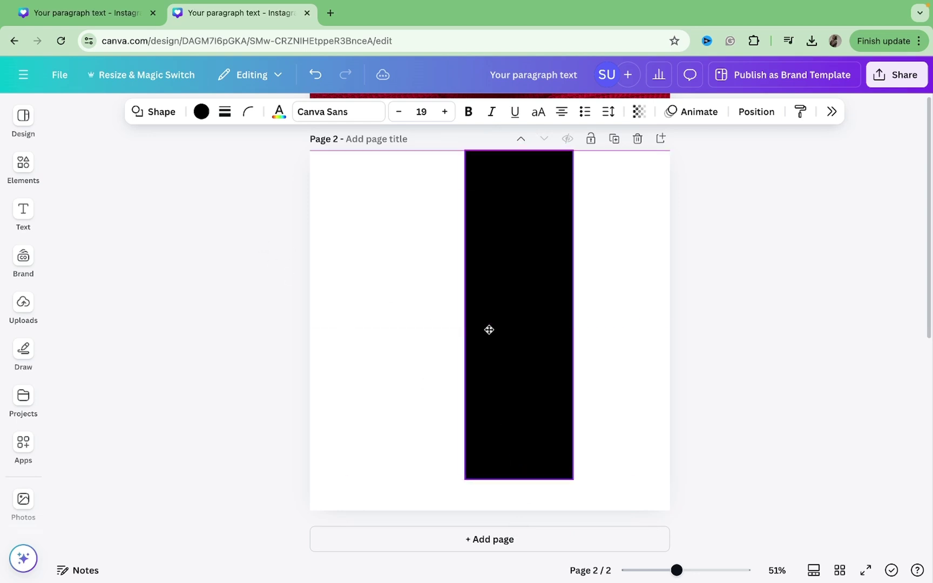
mouse_move(488, 335)
mouse_down()
mouse_move(491, 345)
mouse_move(550, 342)
mouse_move(508, 331)
mouse_up()
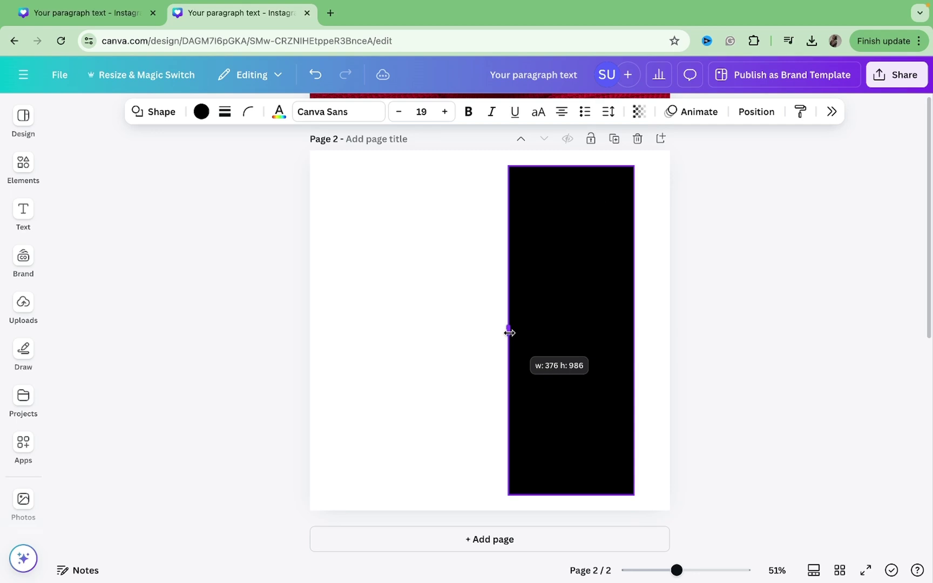
drag(562, 307, 541, 315)
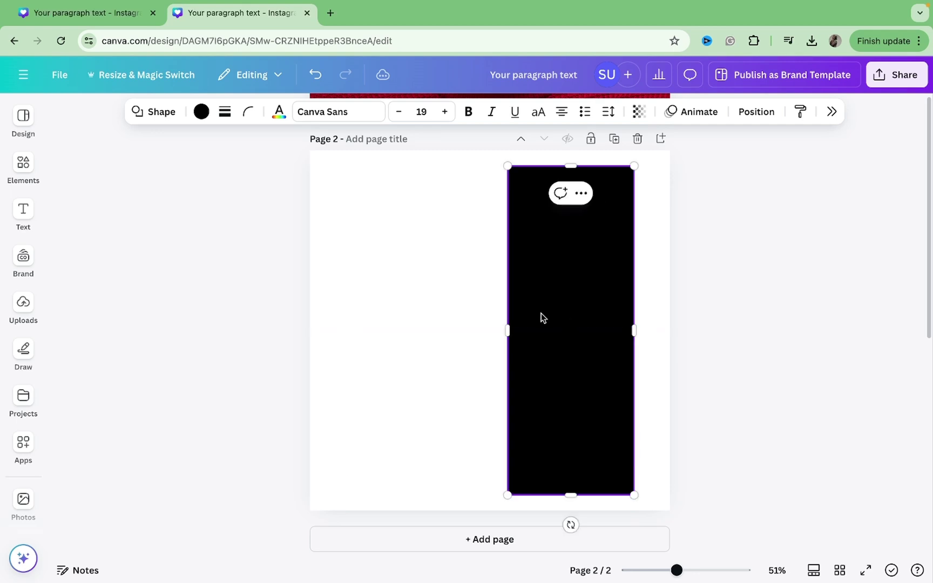
click(412, 332)
Add a text box reading YES and enlarge it
key(t)
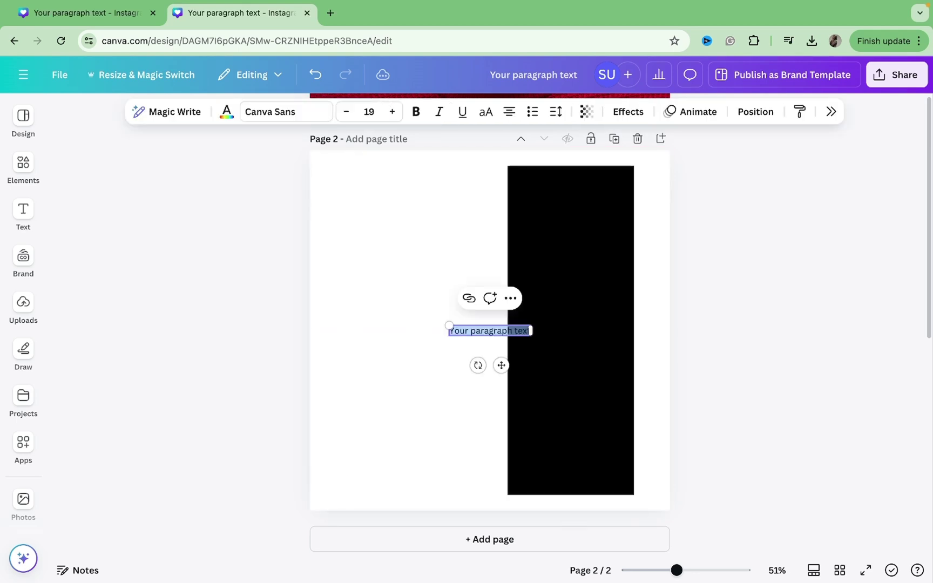
drag(448, 324, 365, 284)
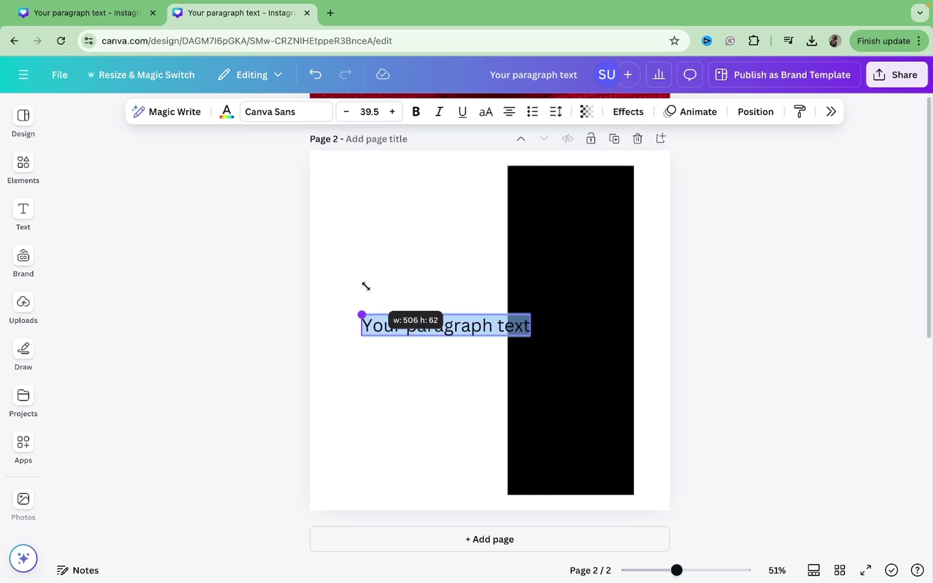
text(YES)
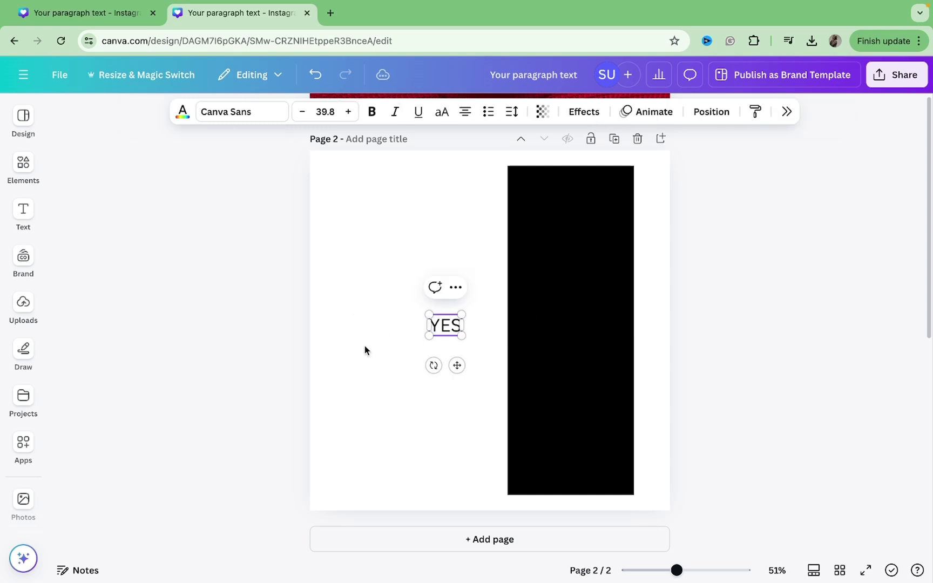
click(365, 346)
click(451, 328)
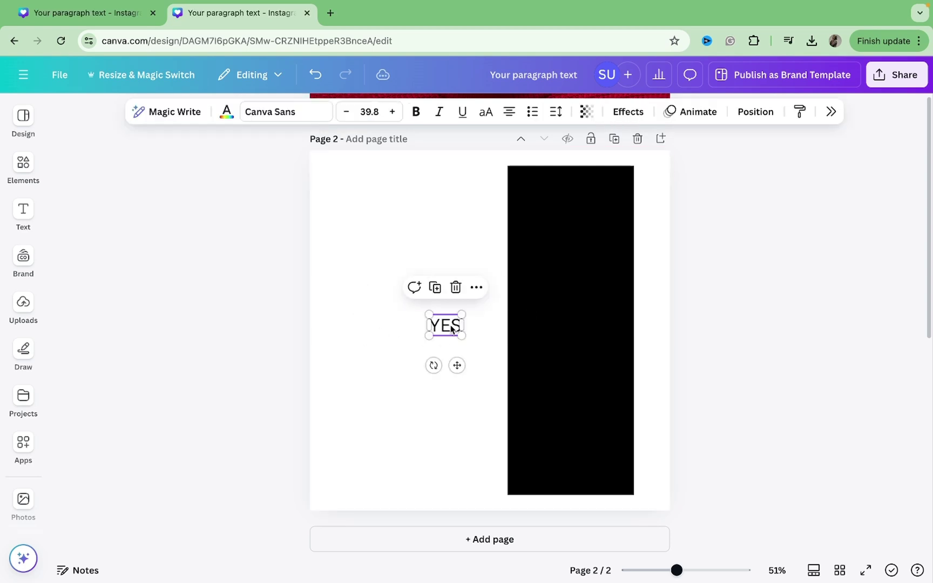
Set the YES text to League Spartan at size 120
click(284, 112)
click(773, 298)
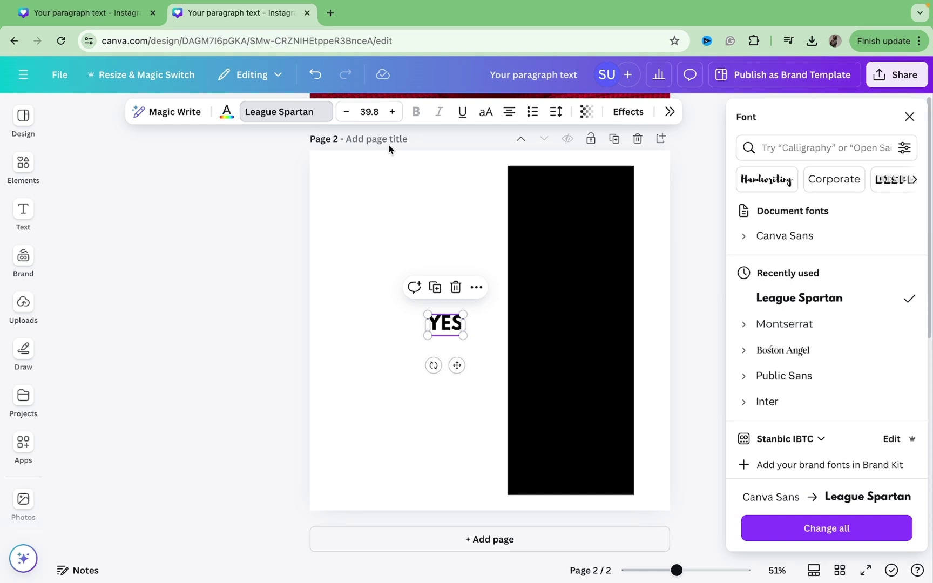
click(369, 111)
text(120)
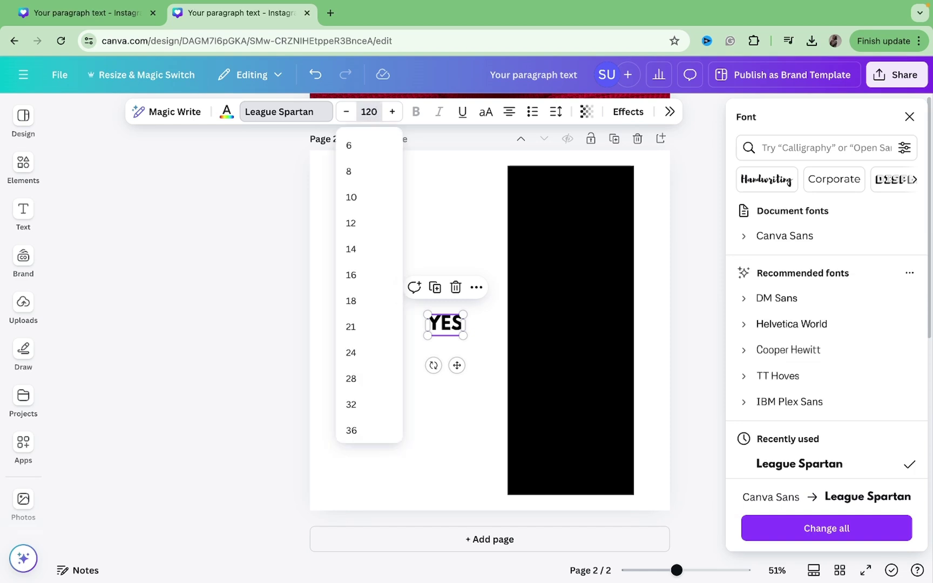
key(Return)
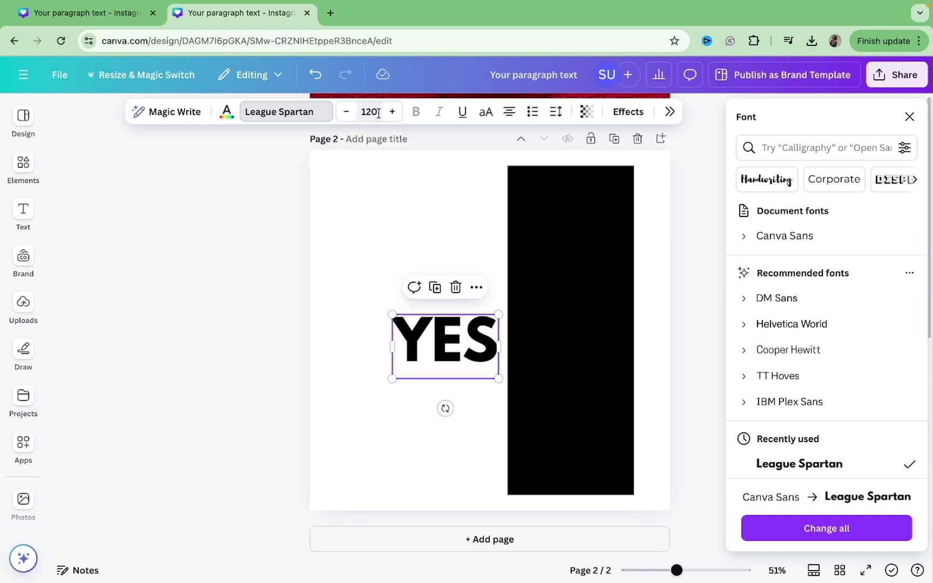
click(226, 111)
Make YES white, move it onto the black rectangle, and left-align it
click(811, 212)
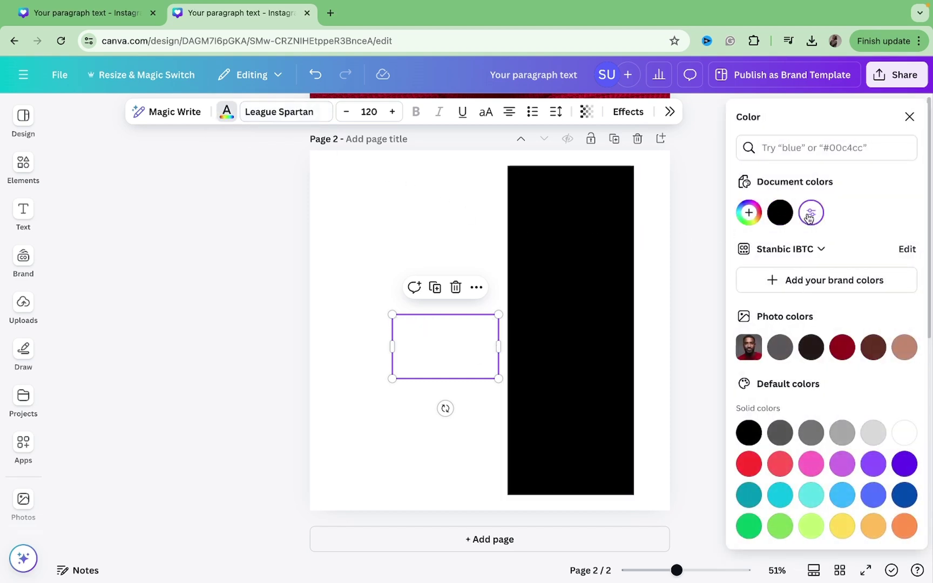
click(684, 262)
drag(470, 342, 580, 247)
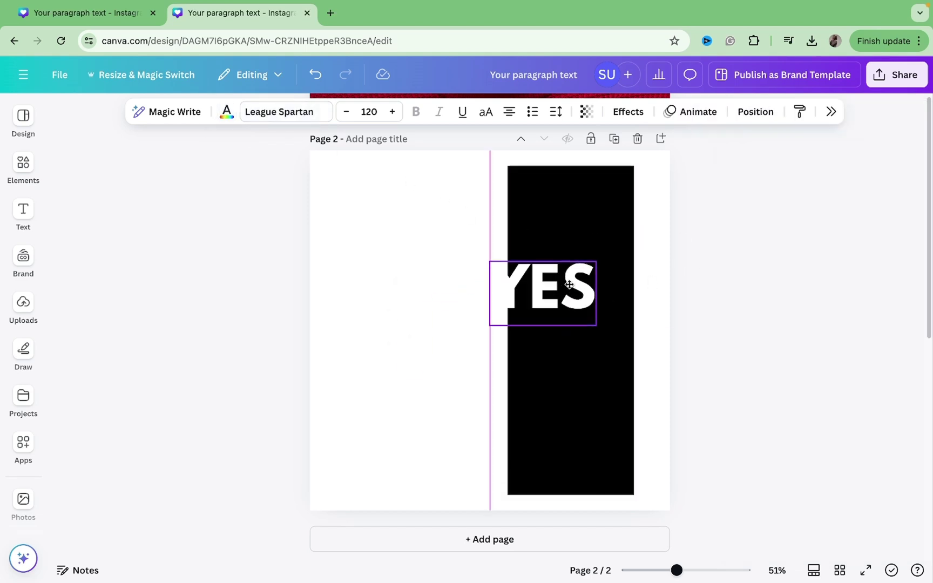
click(509, 112)
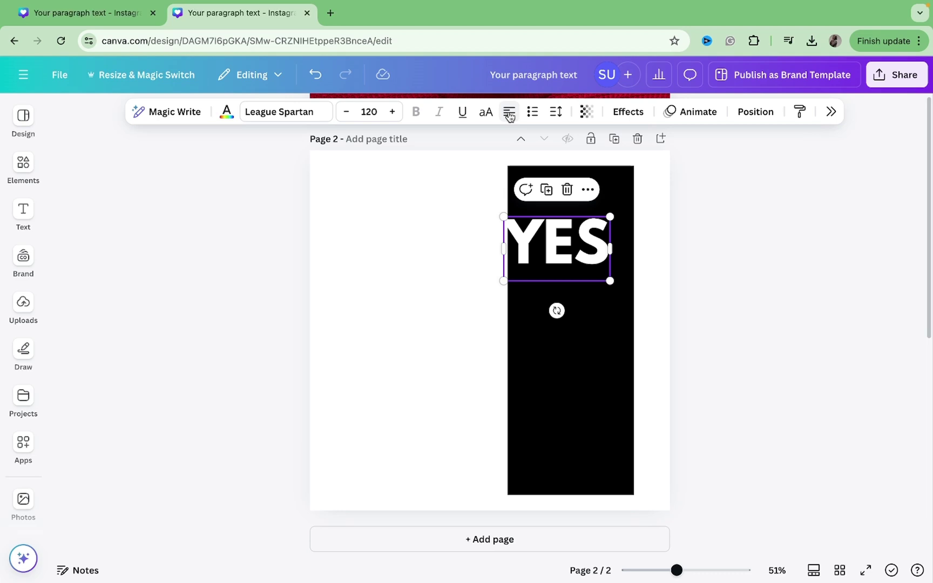
drag(559, 235, 565, 239)
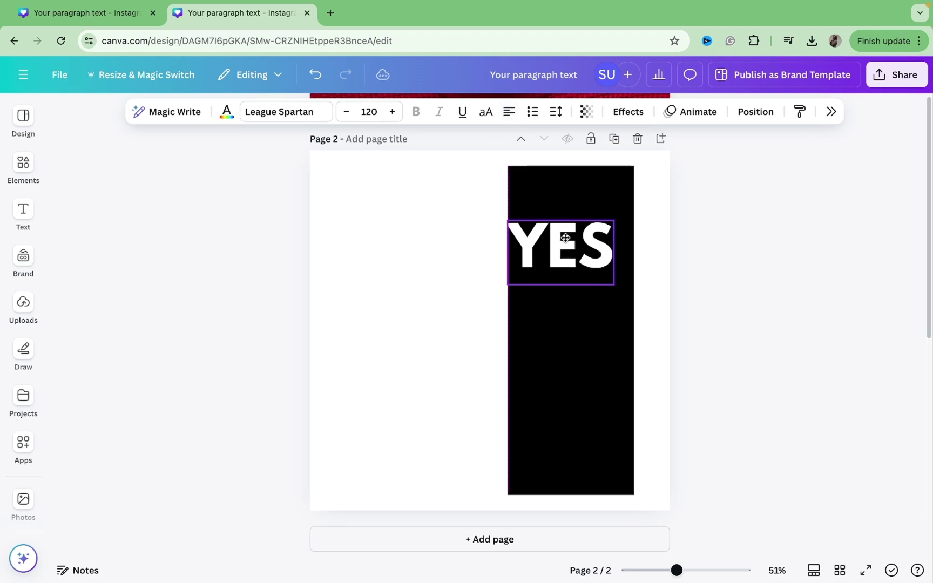
Move YES lower on the strip, tighten its letter spacing, and enlarge it slightly
click(555, 111)
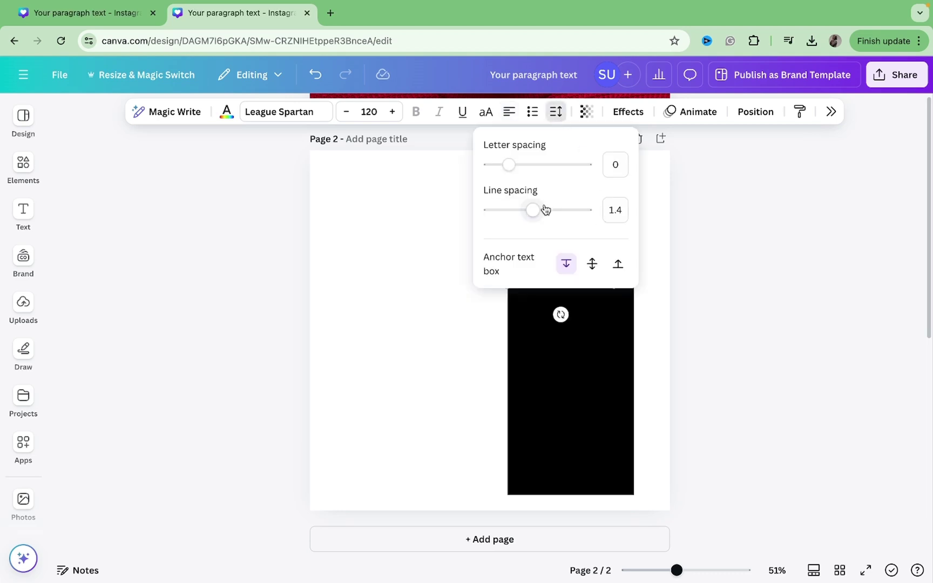
click(749, 244)
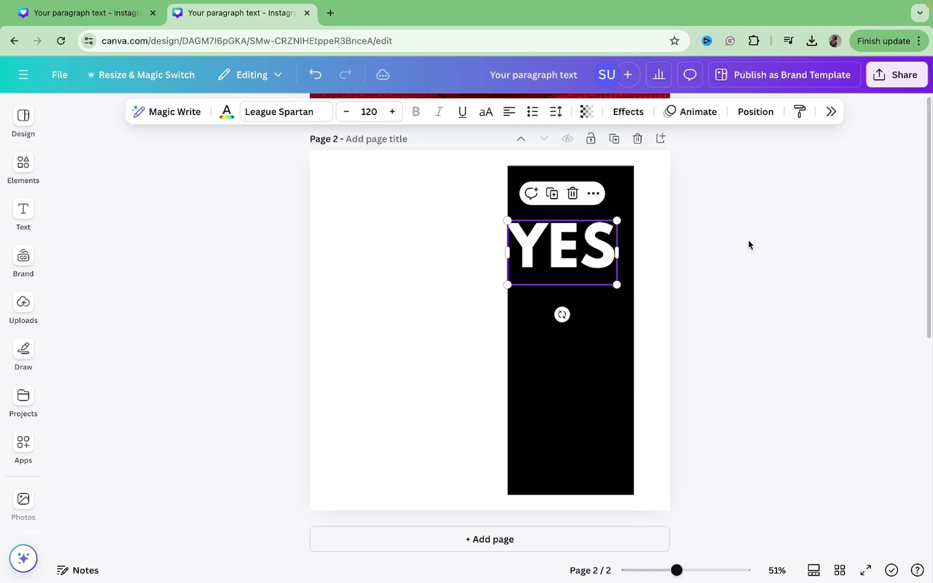
drag(566, 260, 563, 393)
click(555, 112)
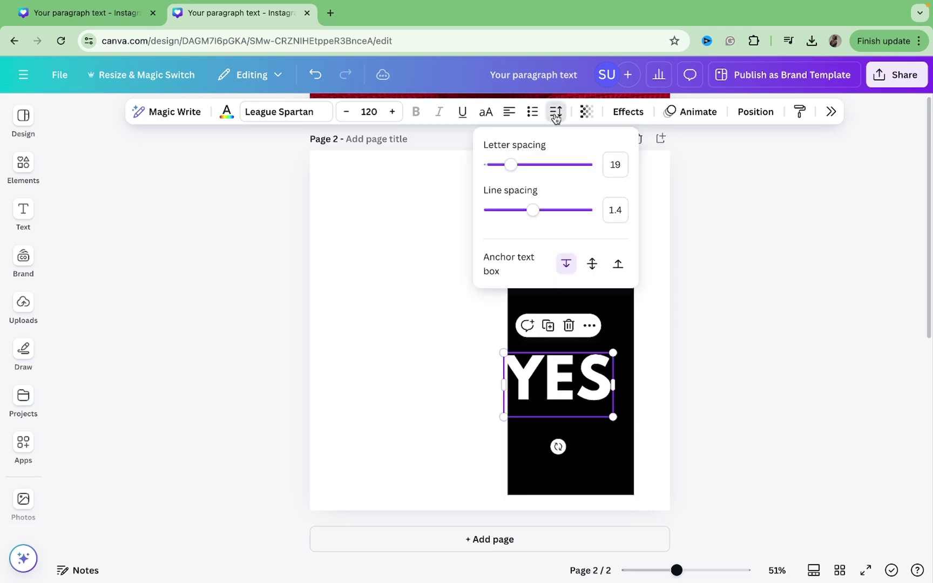
drag(512, 164, 502, 167)
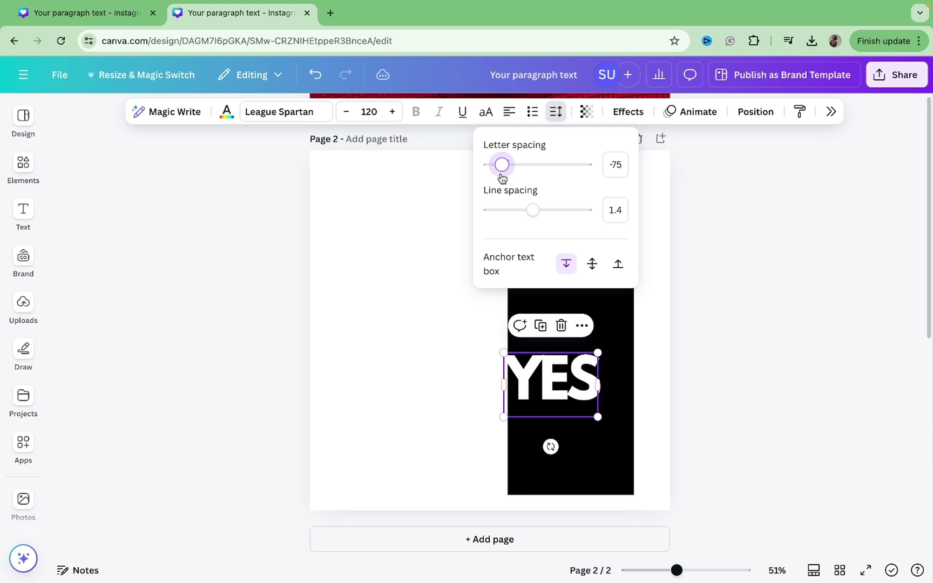
click(733, 312)
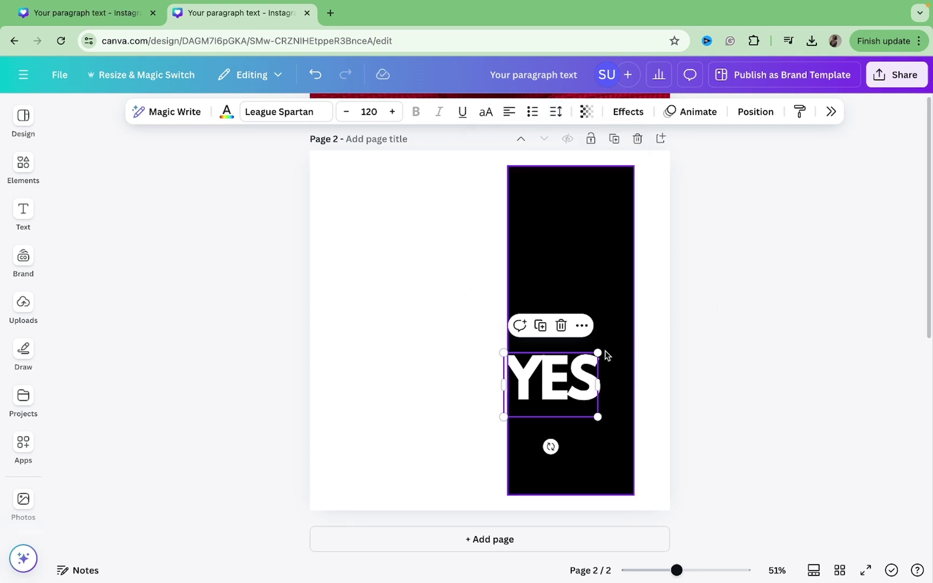
drag(598, 352, 604, 338)
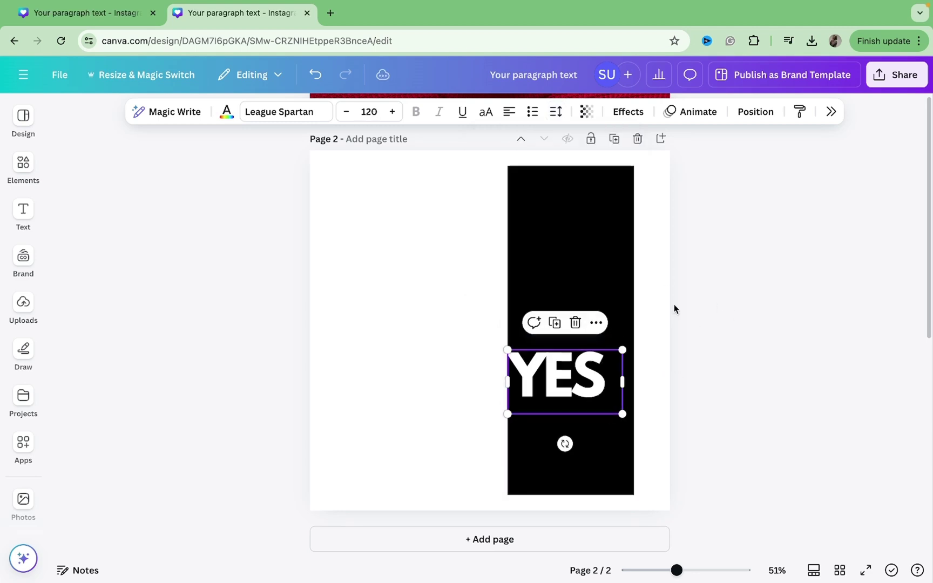
Duplicate YES into a second word YOU and enlarge the top YES to span the strip
mouse_move(582, 394)
mouse_down()
mouse_move(591, 258)
mouse_move(550, 318)
mouse_up()
click(554, 215)
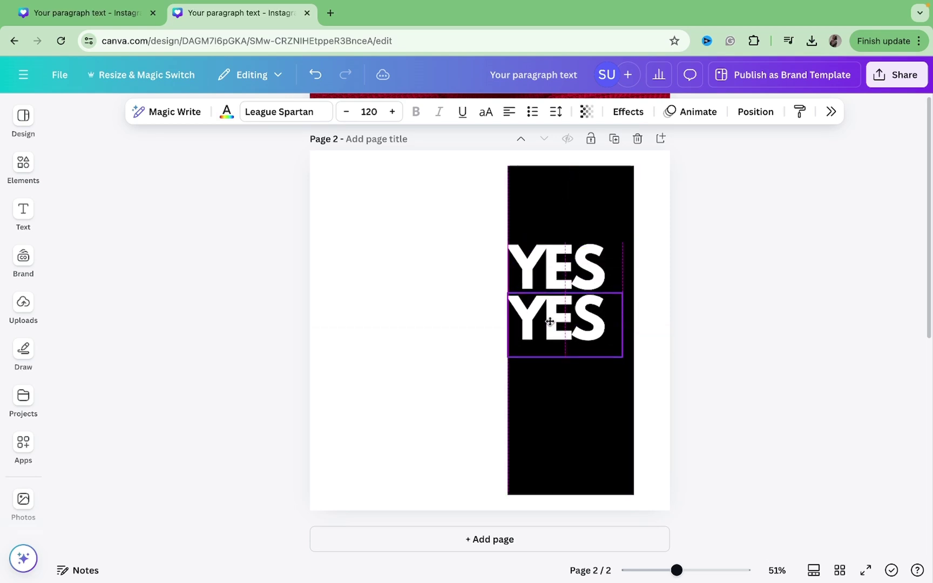
double_click(550, 318)
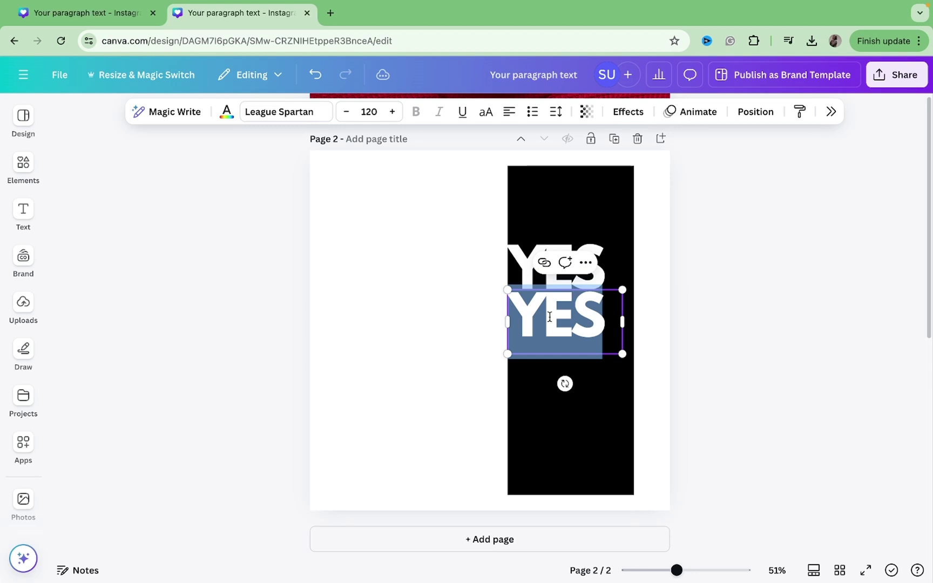
text(YOU)
click(674, 327)
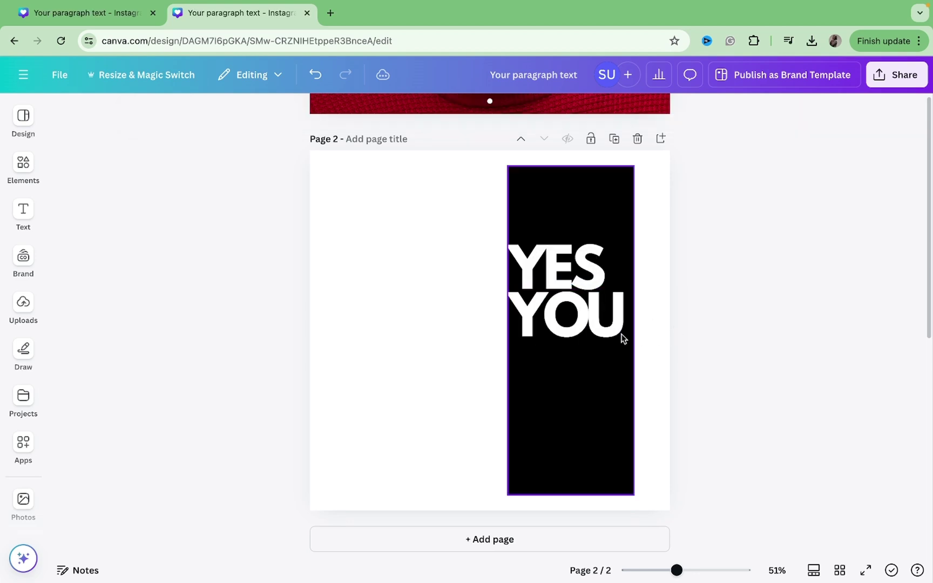
click(597, 270)
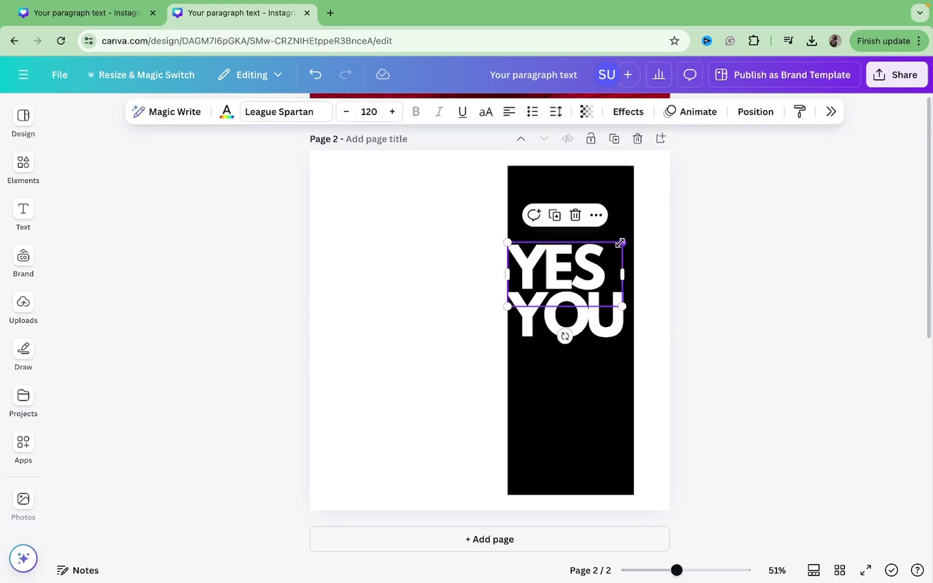
drag(621, 242, 630, 235)
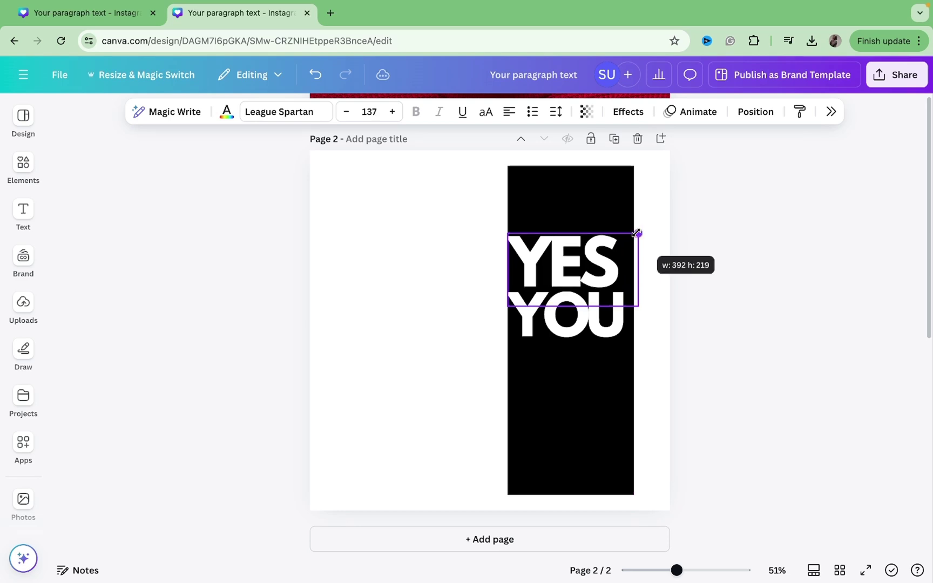
drag(632, 235, 642, 232)
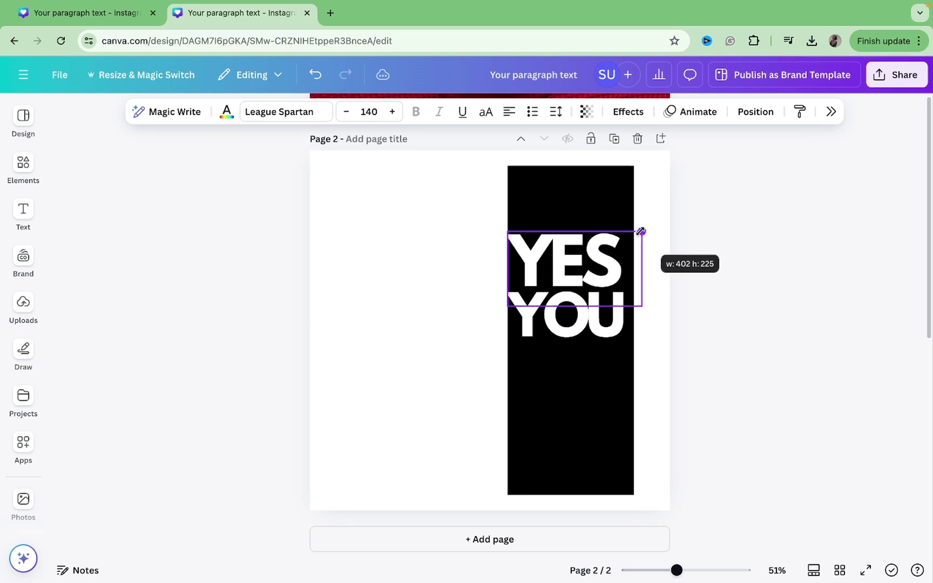
Duplicate YOU, move the copy below it, and change it to CAN
click(537, 327)
click(560, 267)
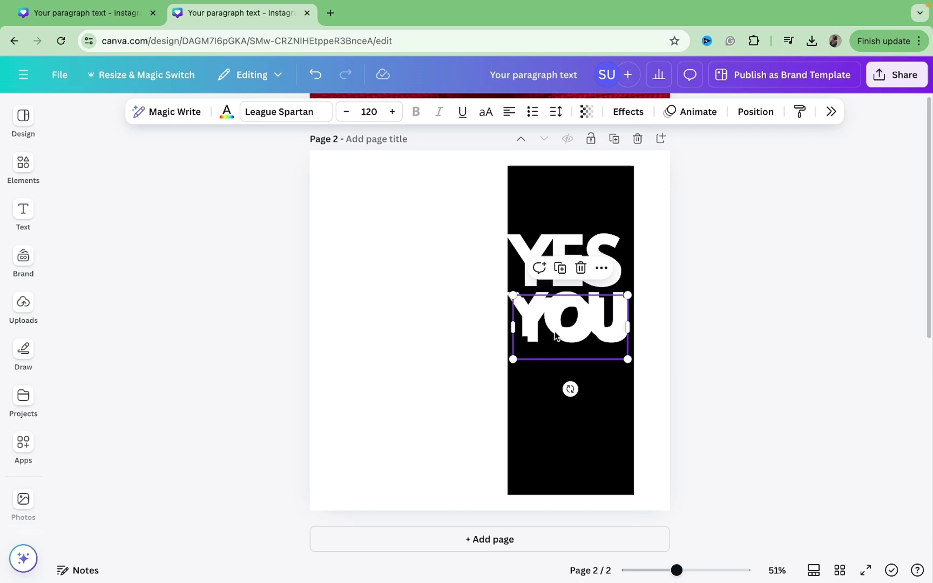
drag(555, 334, 552, 380)
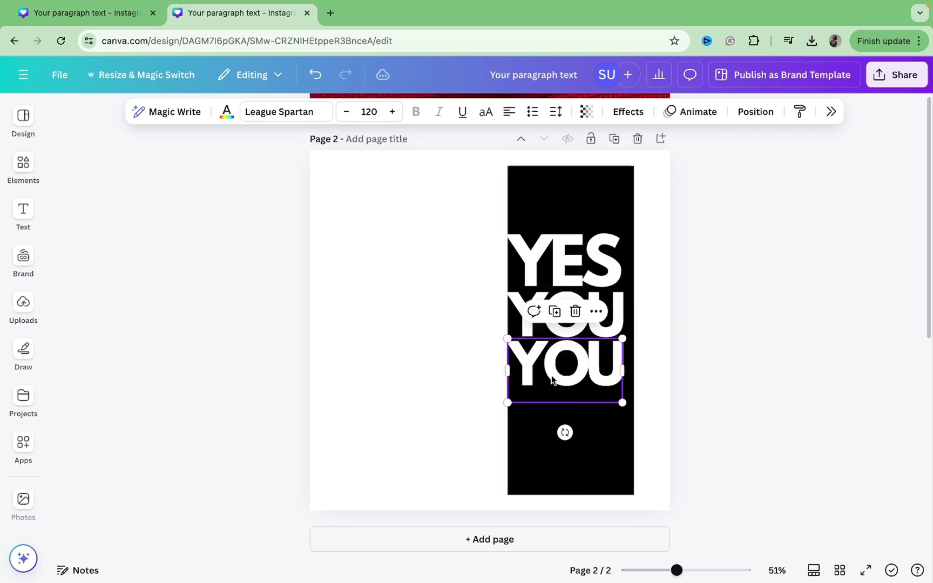
double_click(552, 379)
text(CA)
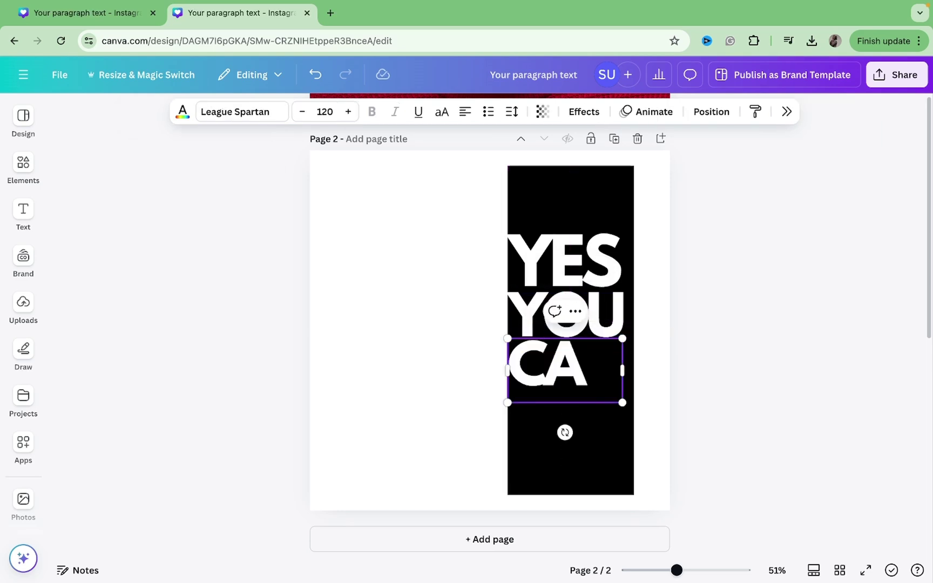
text(N)
click(679, 325)
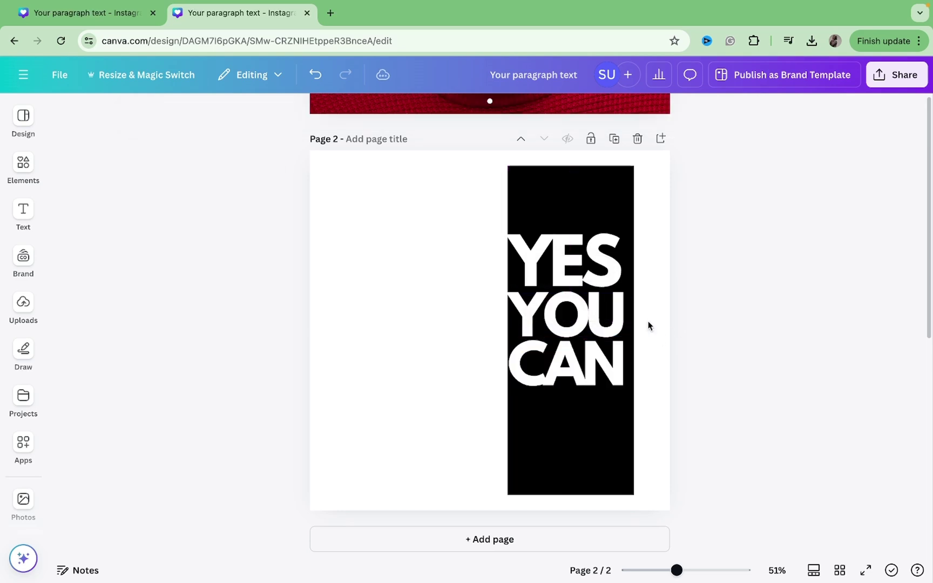
click(584, 268)
Download only page 2 as a PNG and check Chrome's recent downloads
key(Escape)
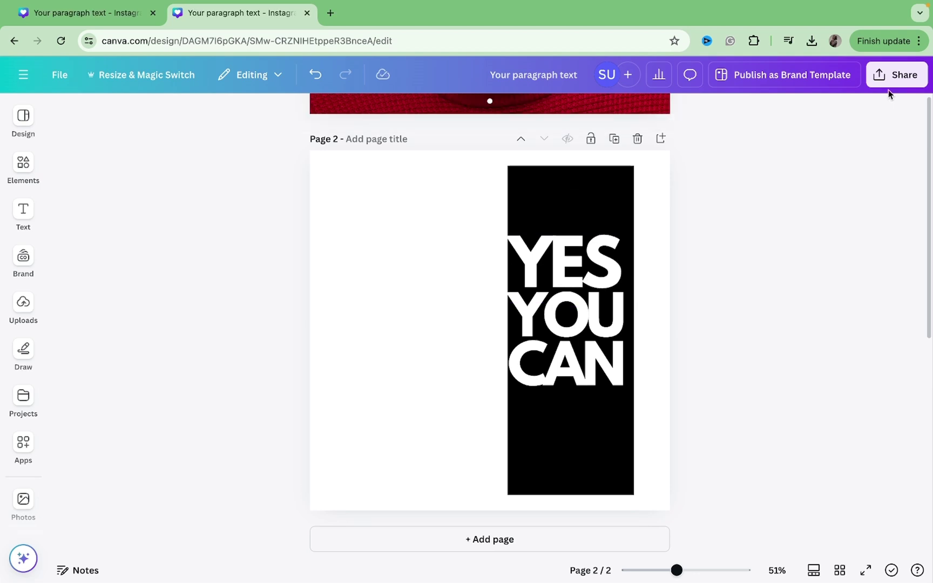
click(895, 75)
click(759, 418)
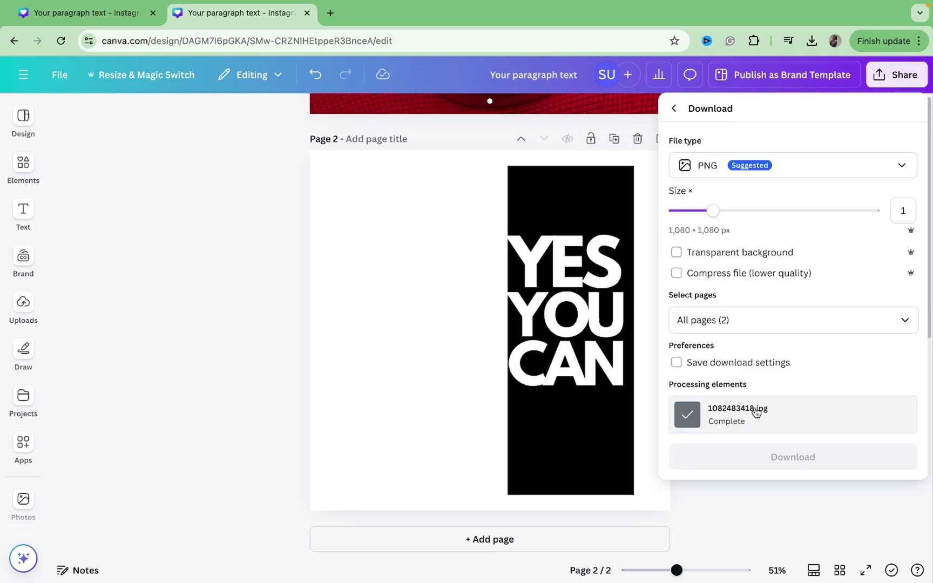
click(907, 321)
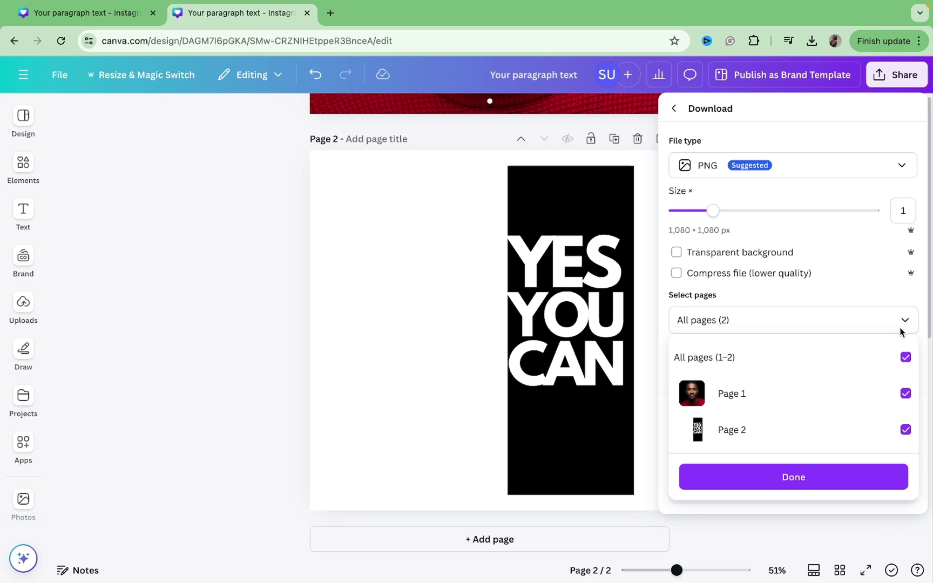
click(906, 357)
click(810, 429)
click(794, 477)
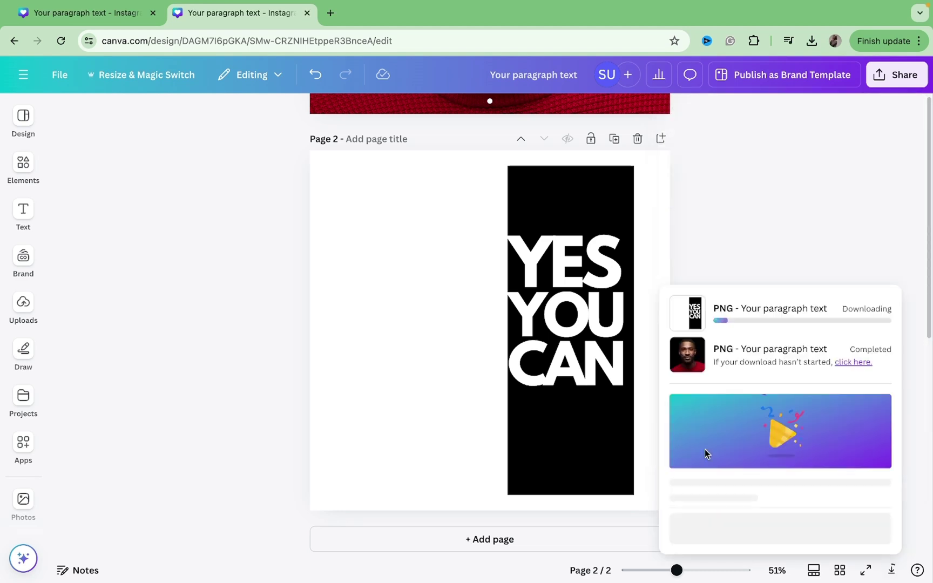
click(714, 201)
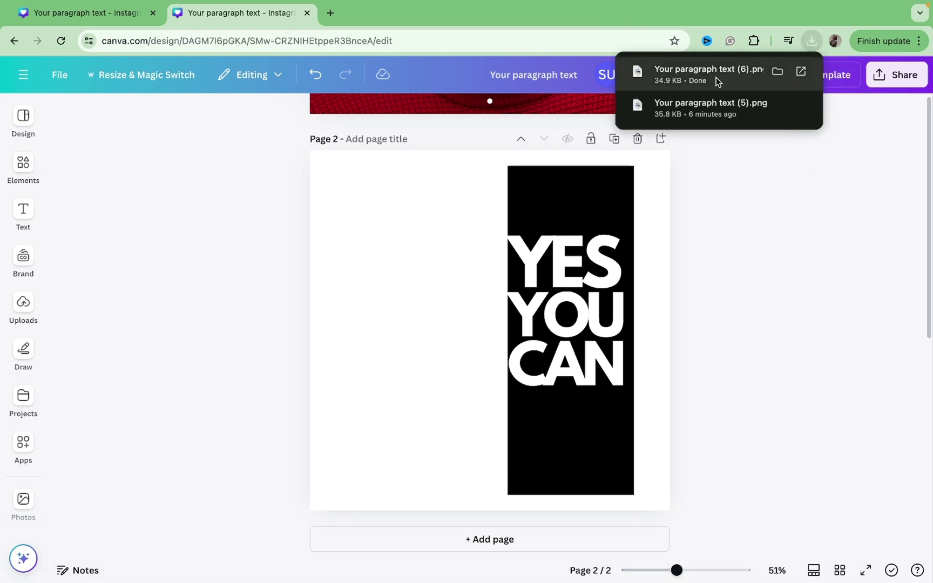
drag(717, 78, 461, 314)
scroll(462, 315, up, 3)
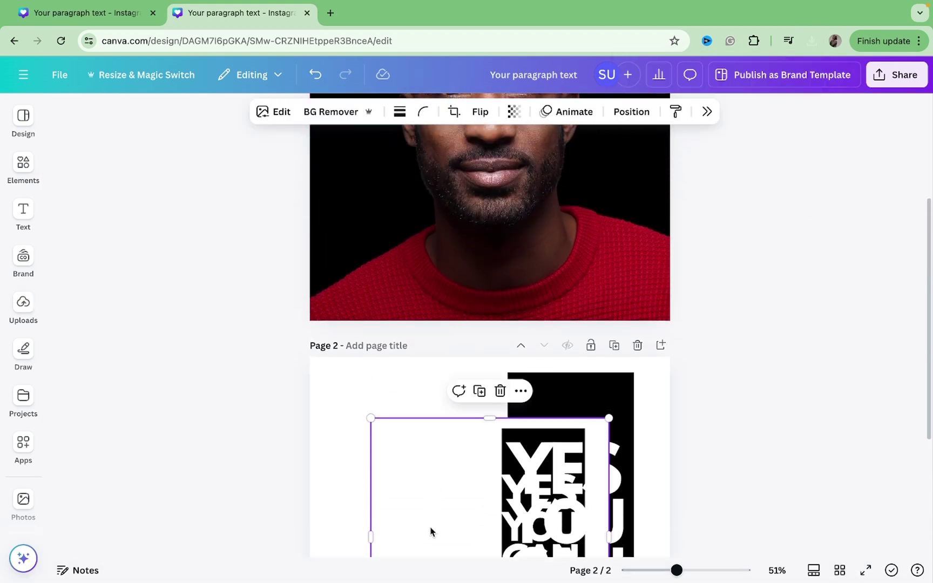
Place the exported YES YOU CAN image on page 1, scale it to fill, and crop its left side
drag(438, 474, 444, 218)
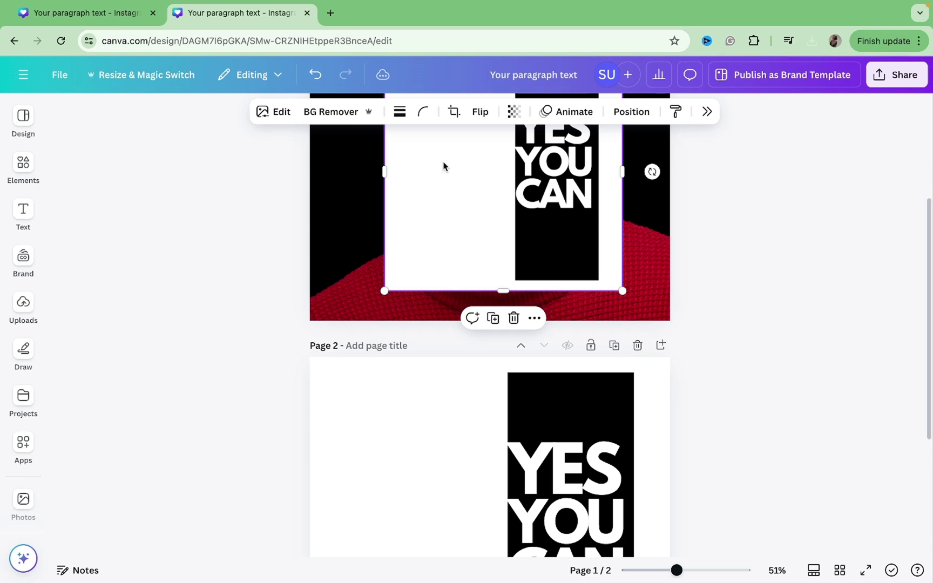
scroll(436, 185, up, 3)
drag(436, 301, 364, 207)
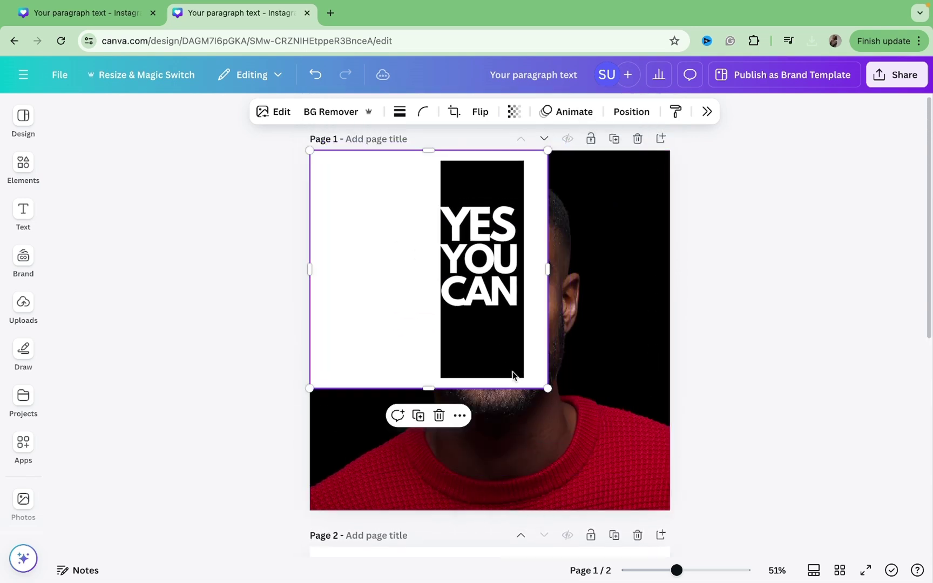
mouse_move(546, 386)
mouse_down()
mouse_move(670, 510)
mouse_move(647, 526)
mouse_up()
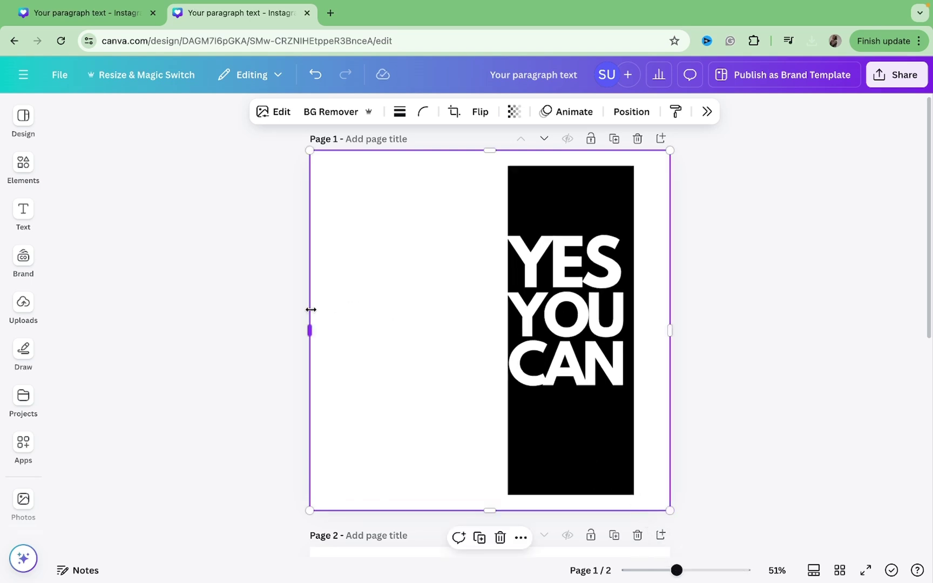
drag(311, 330, 525, 354)
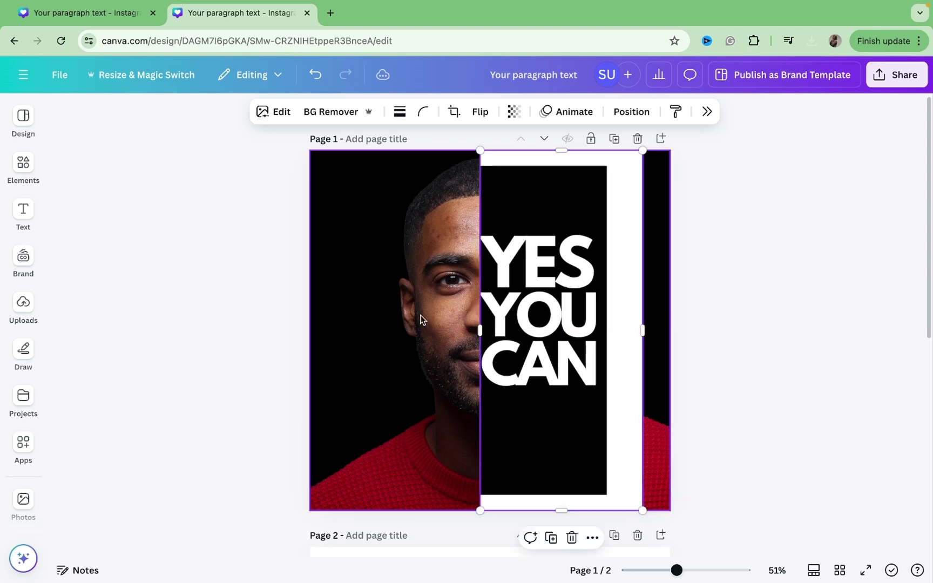
Remove the overlay's white background, narrow its right side, and trim its top to about 888 high
click(331, 112)
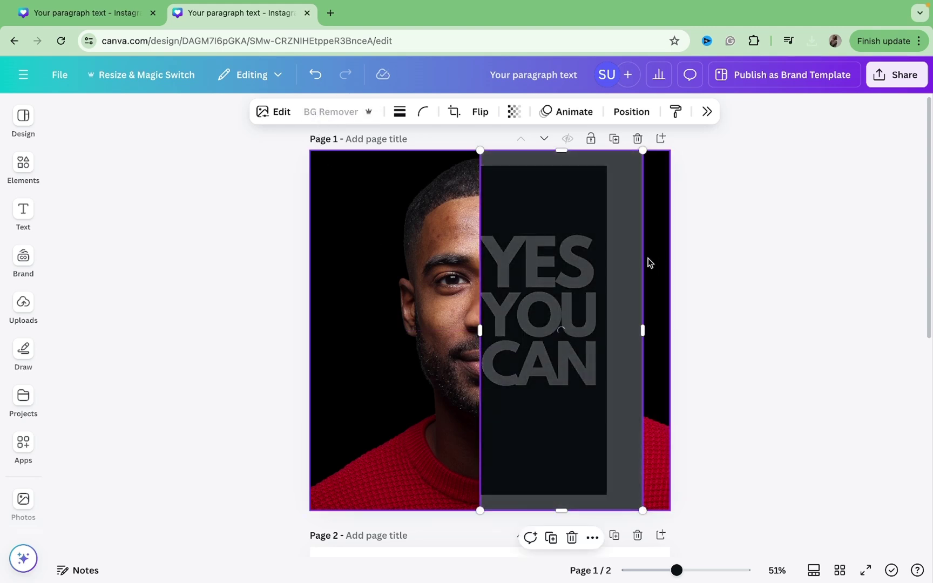
drag(643, 258, 607, 258)
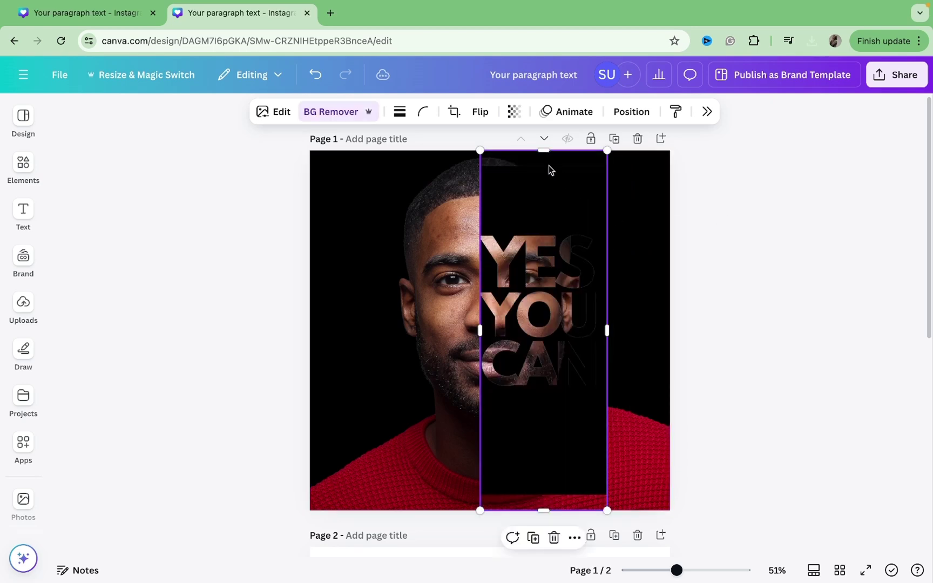
drag(544, 152, 539, 156)
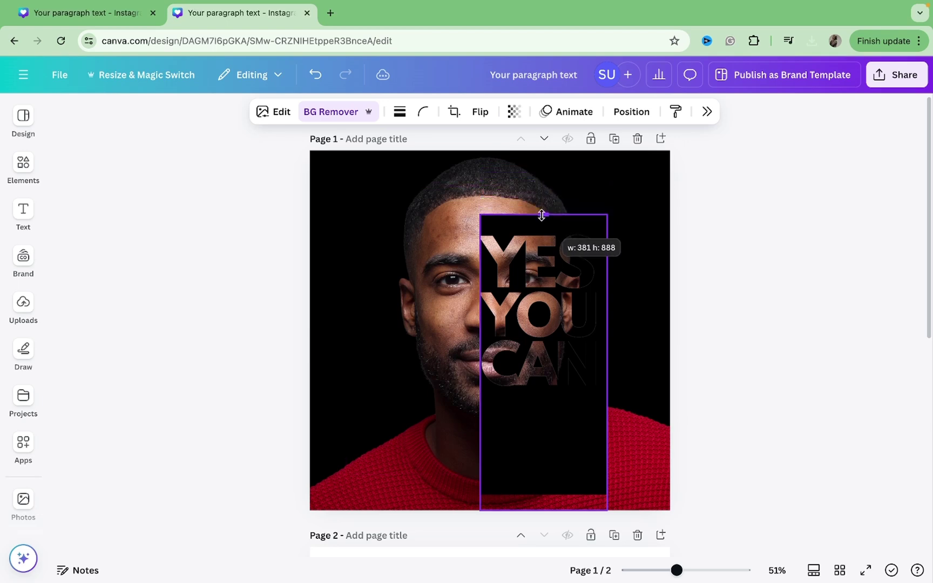
drag(539, 156, 545, 166)
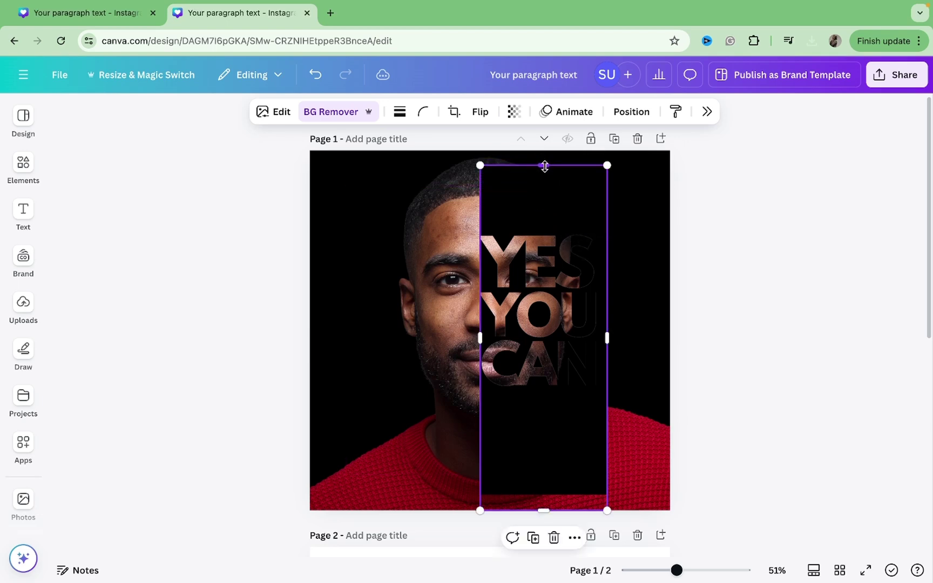
Apply the Cherry Duotone effect to the text strip
click(282, 112)
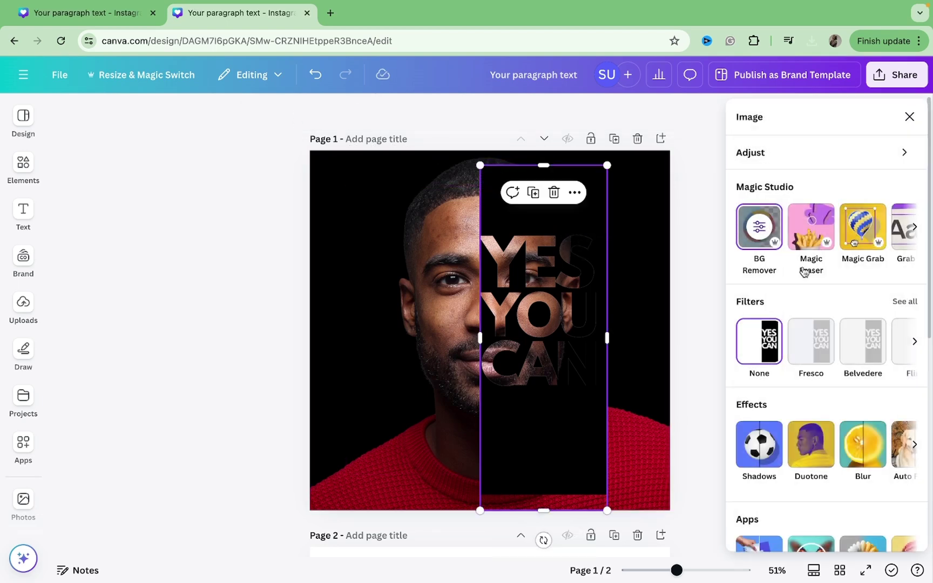
scroll(840, 322, down, 1)
scroll(841, 320, down, 1)
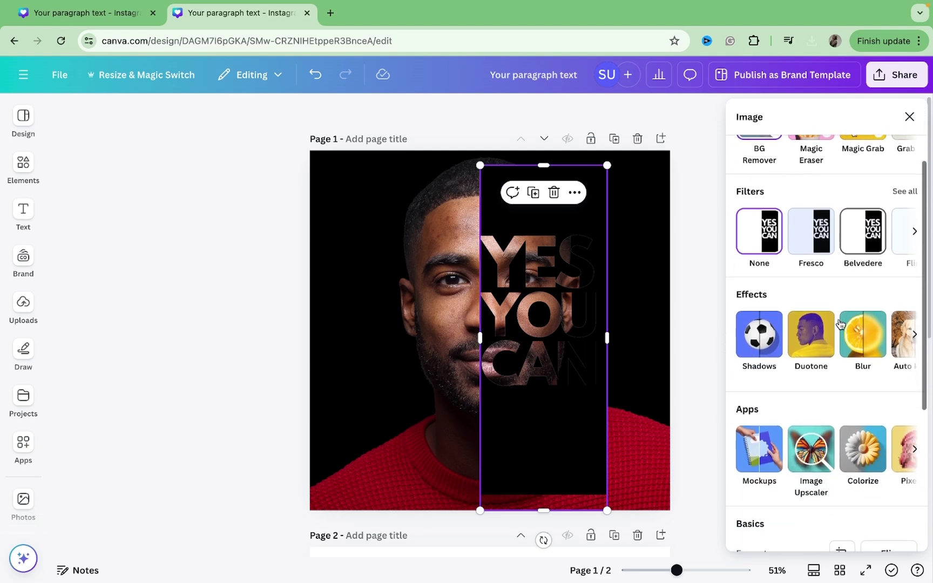
click(808, 332)
scroll(806, 345, down, 1)
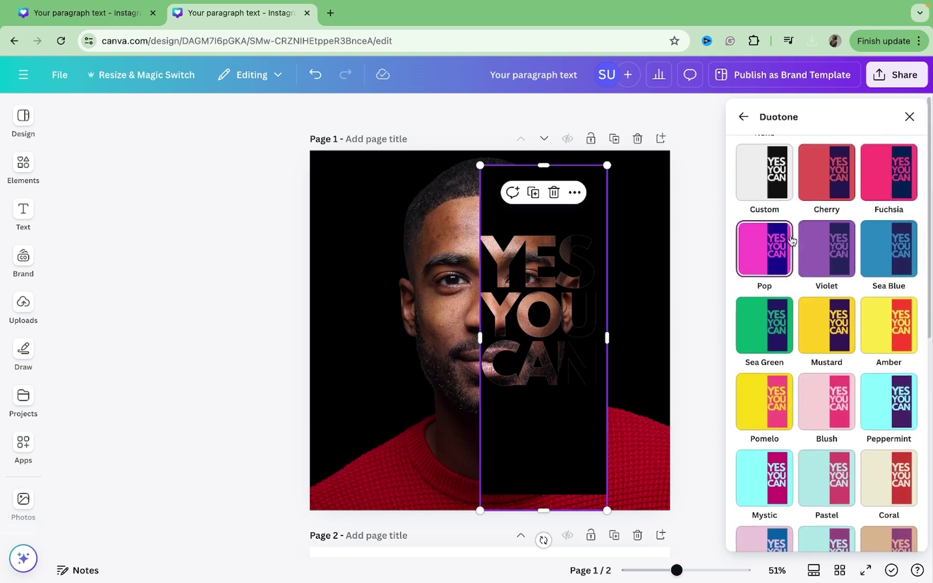
click(826, 175)
Set the duotone highlights and shadows to white, then trim the strip's bottom slightly
click(907, 234)
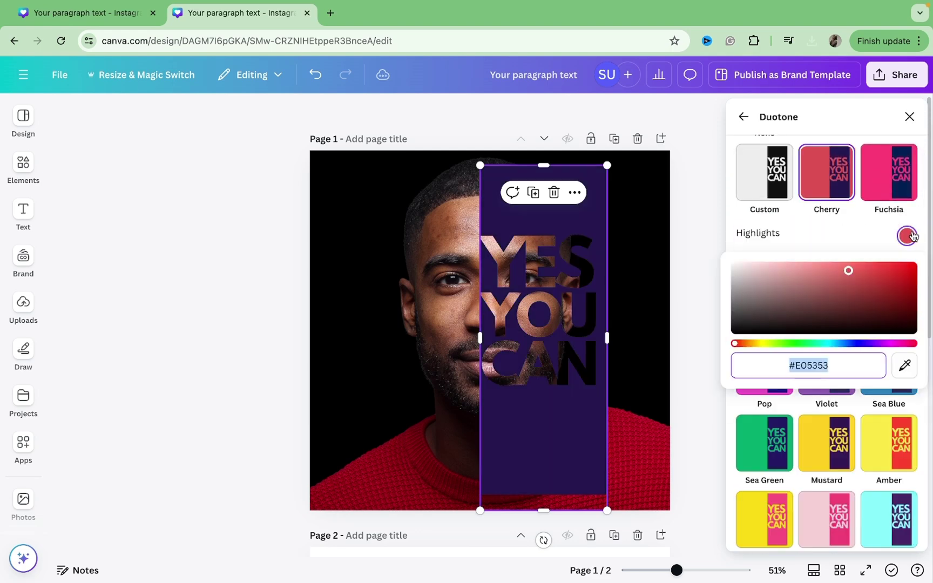
drag(851, 269, 731, 261)
click(670, 241)
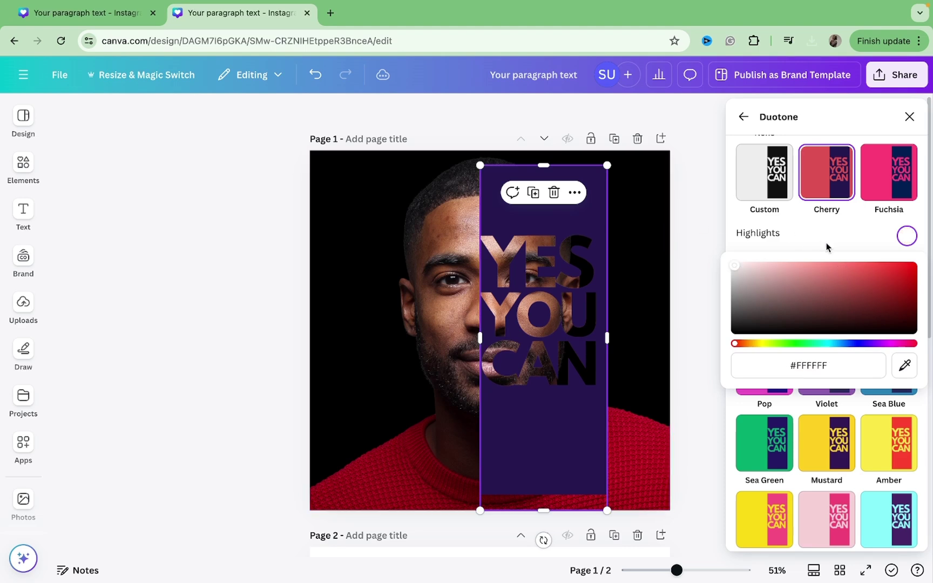
click(907, 266)
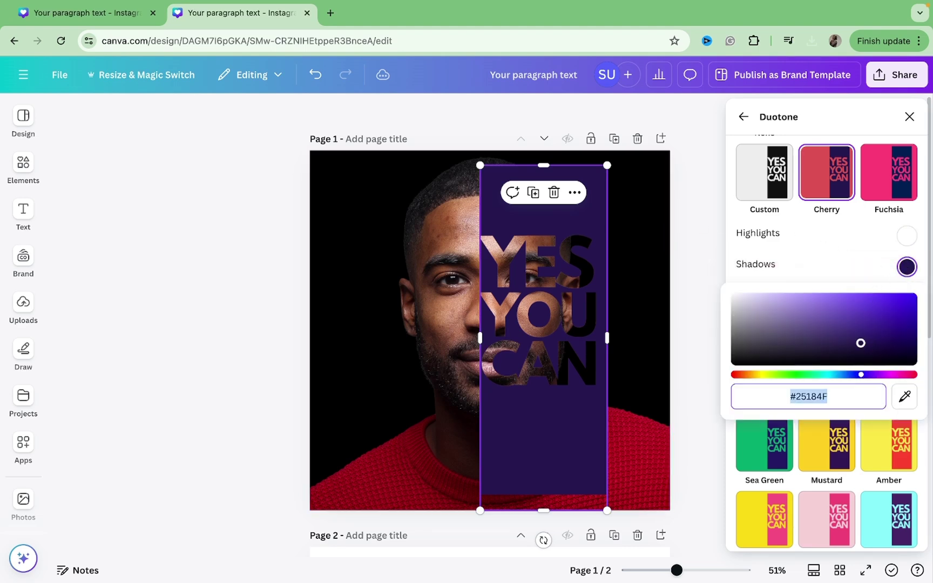
drag(802, 328, 723, 248)
click(683, 240)
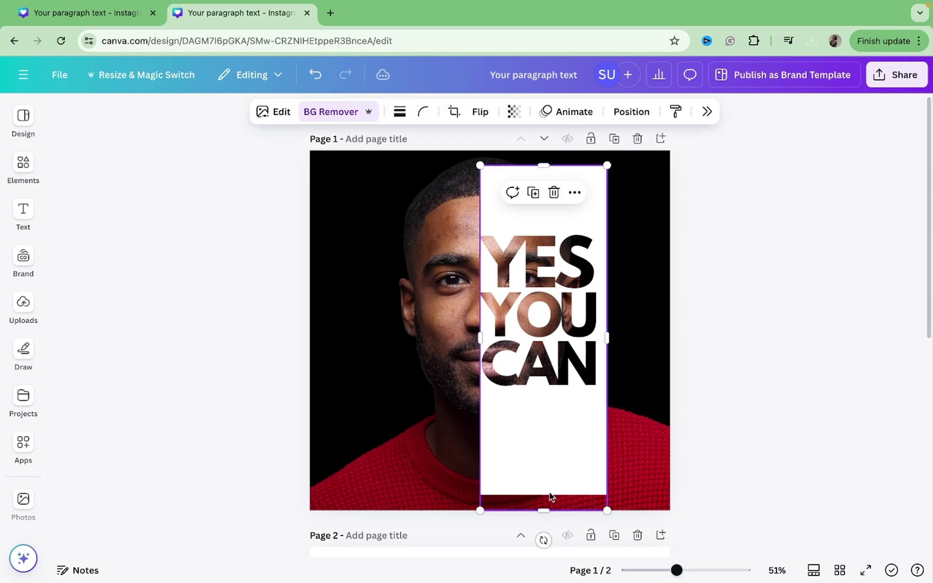
drag(544, 510, 546, 497)
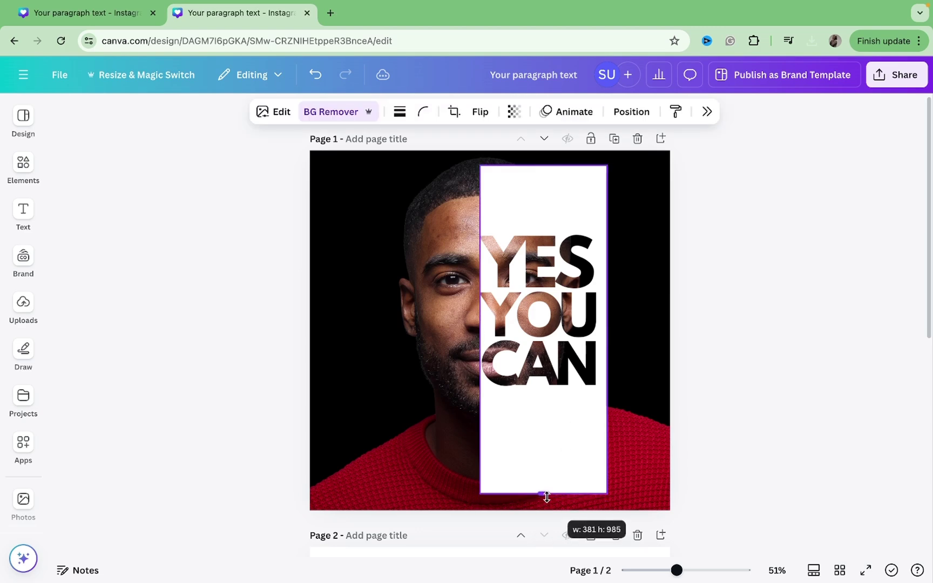
Add a square shape and fill it white
click(426, 456)
key(r)
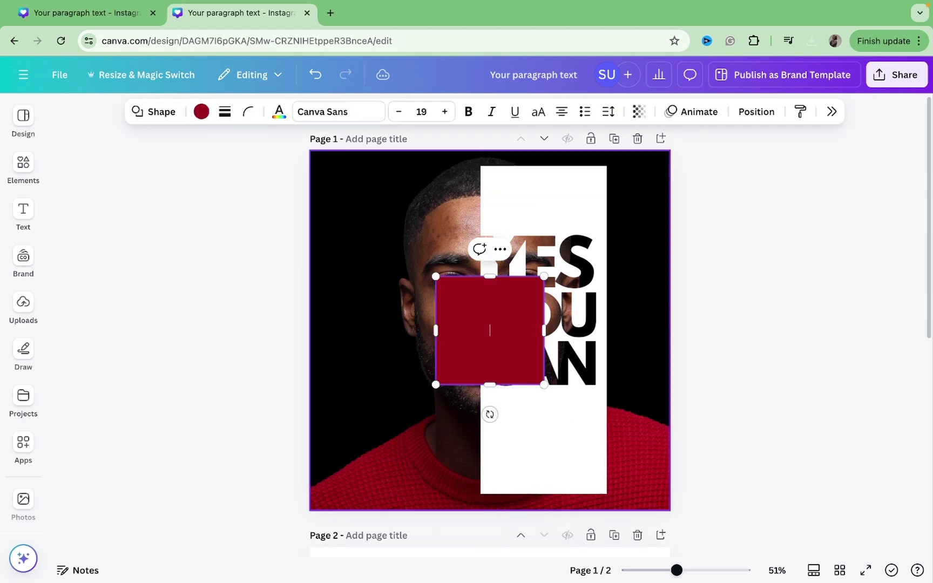
click(703, 363)
click(501, 344)
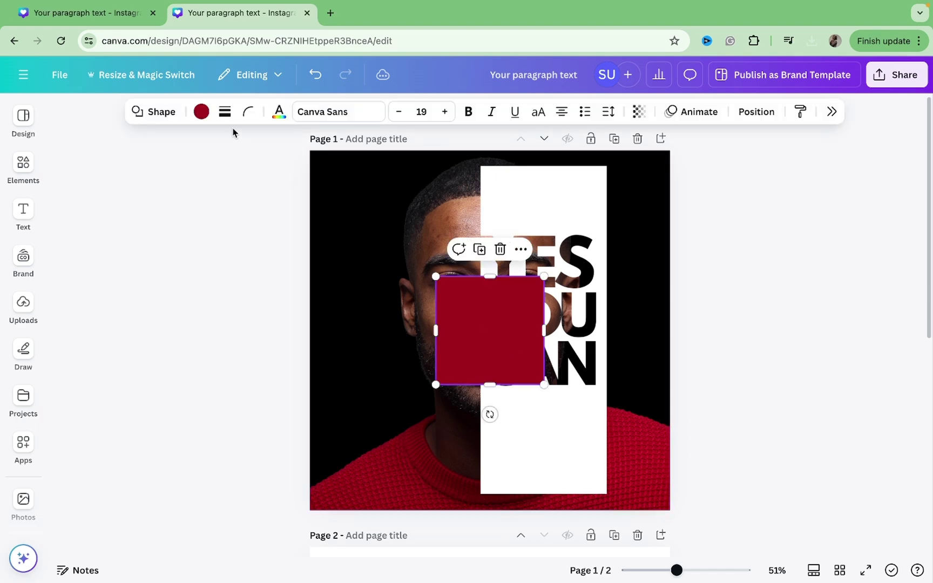
click(201, 112)
click(873, 213)
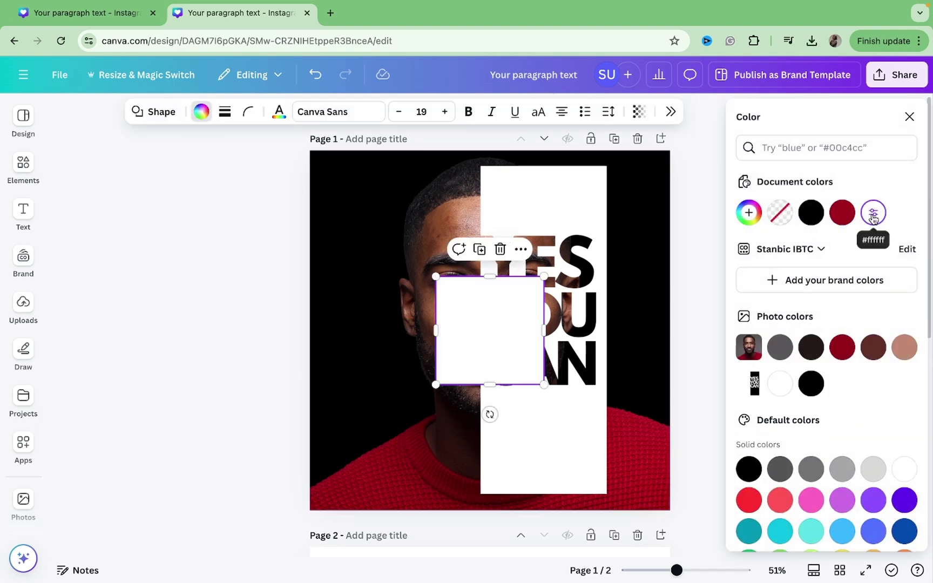
click(722, 241)
Place the white square below CAN, widen it to the right edge, and duplicate it beside the strip
click(693, 243)
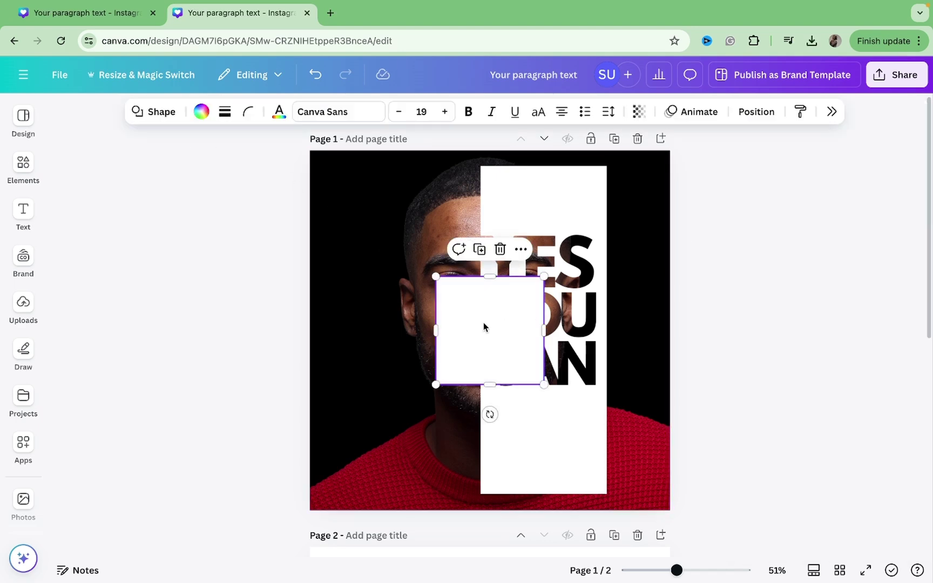
drag(483, 322, 525, 499)
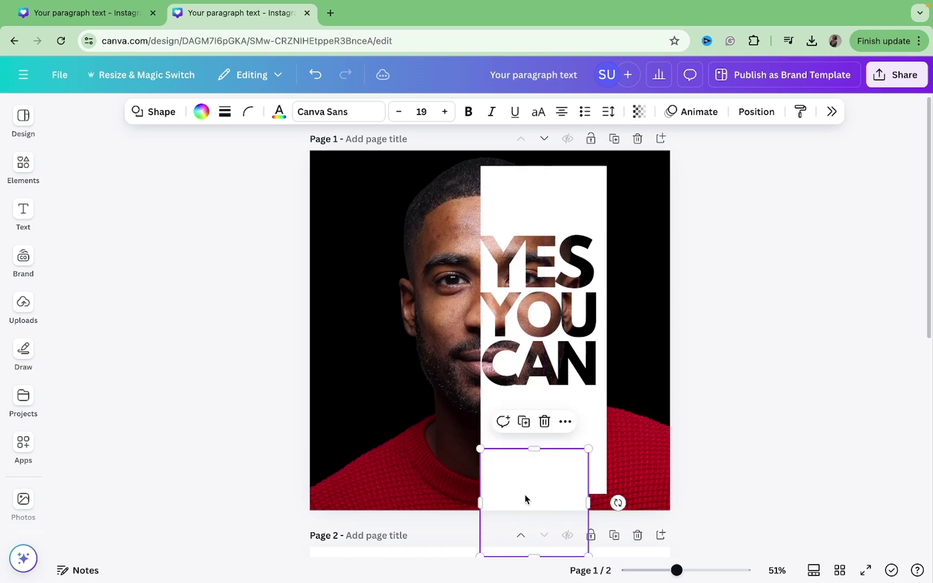
drag(588, 493, 679, 494)
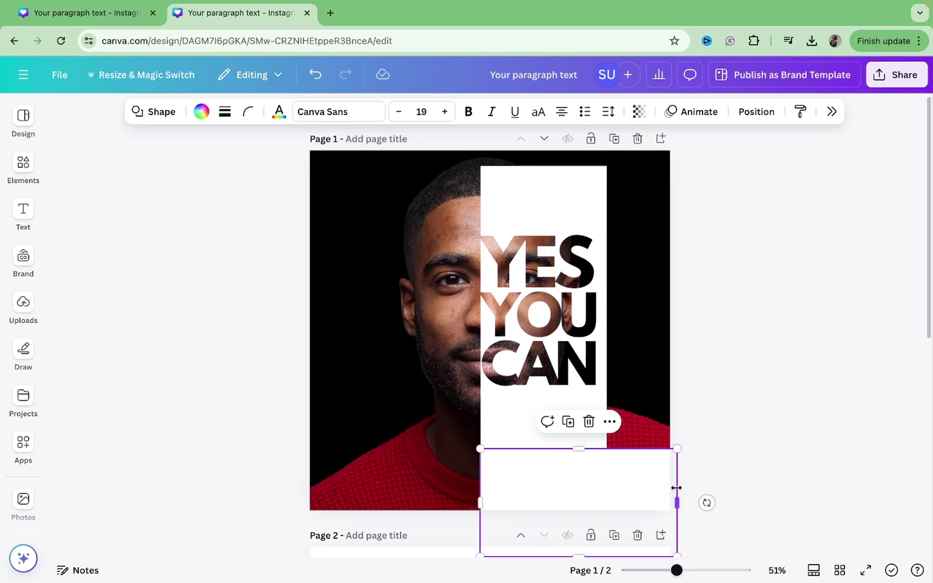
click(567, 424)
drag(576, 507, 698, 394)
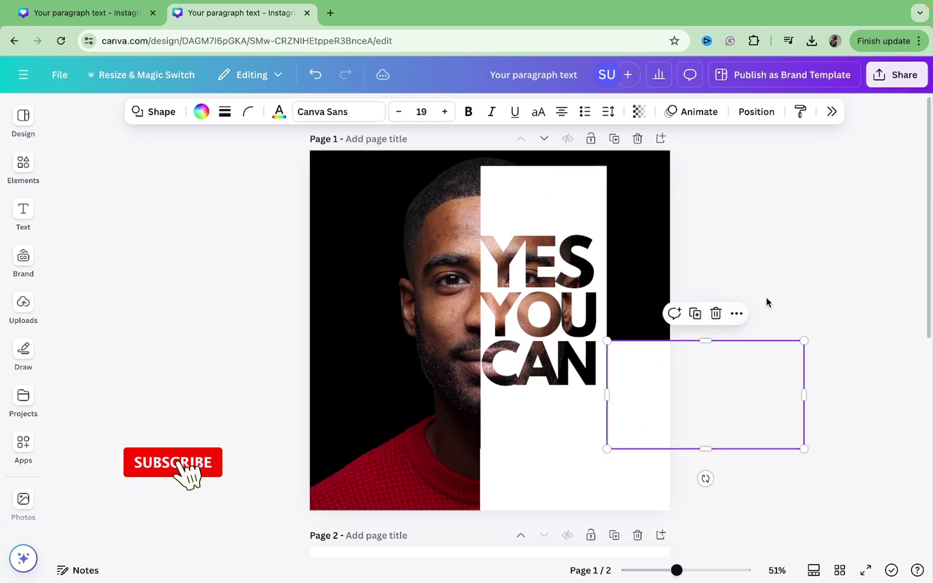
click(766, 297)
Stretch the right-hand white rectangle up over the black top-right corner
click(683, 391)
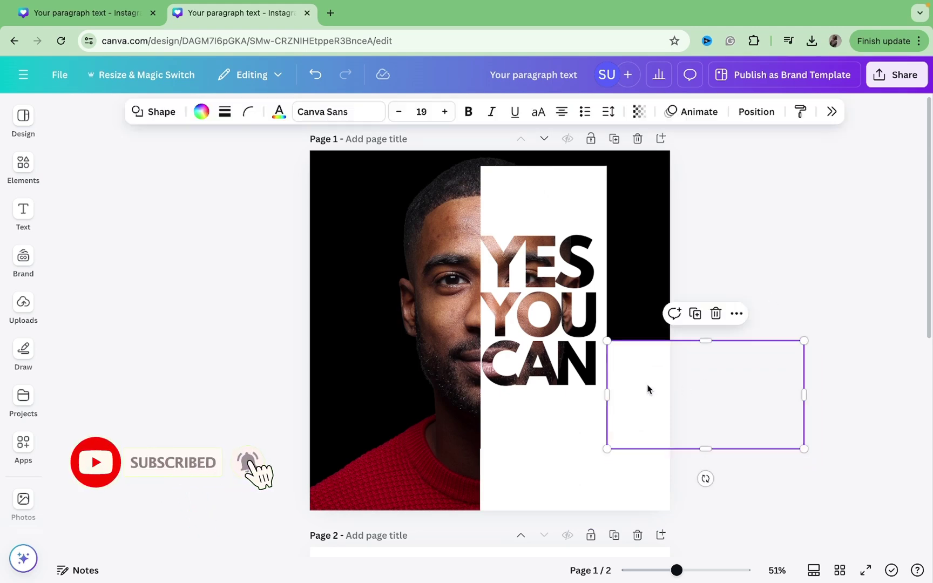
click(620, 404)
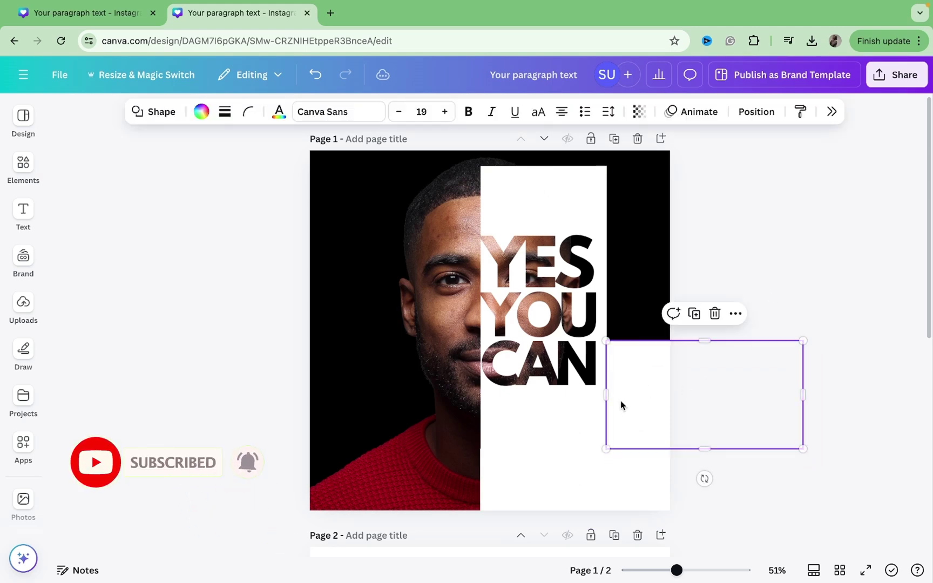
click(678, 345)
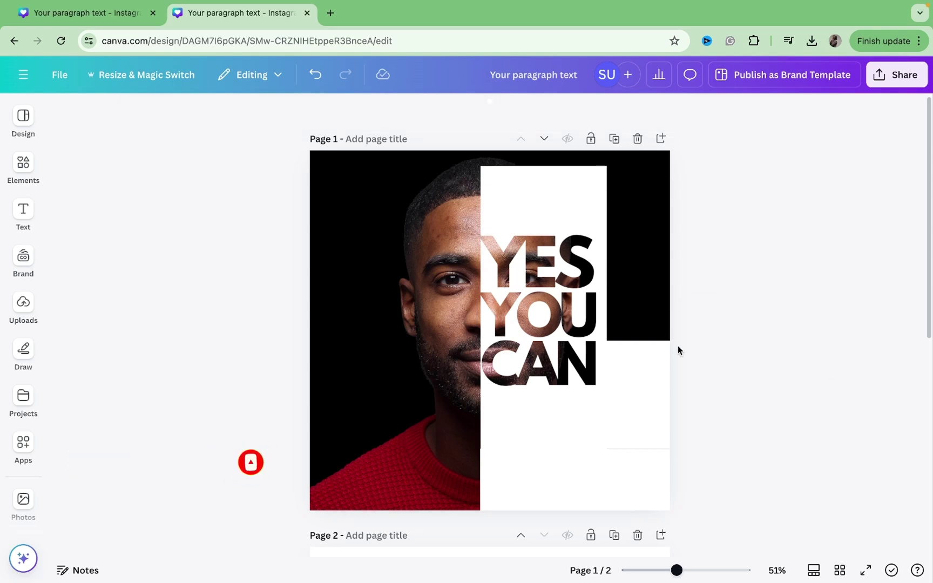
click(651, 382)
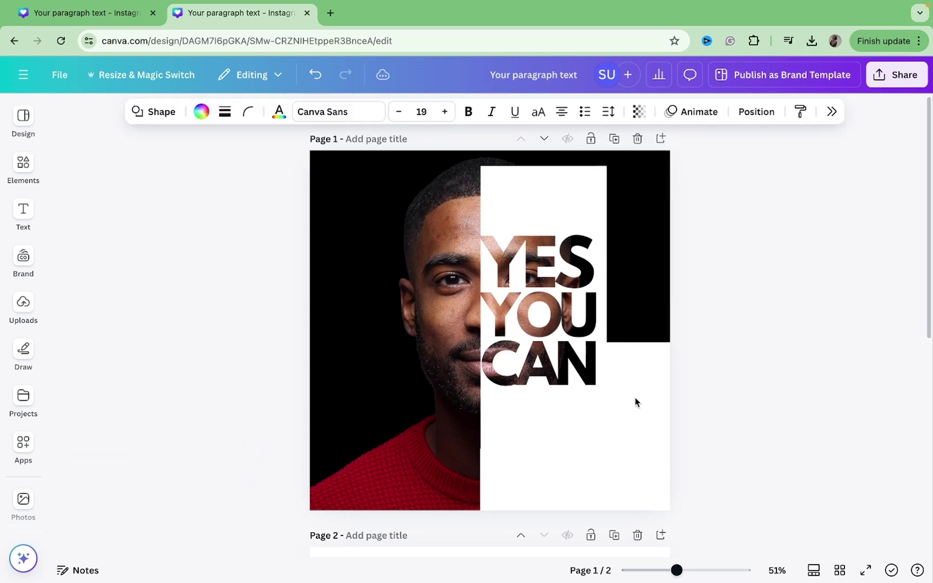
click(672, 369)
drag(706, 340, 705, 136)
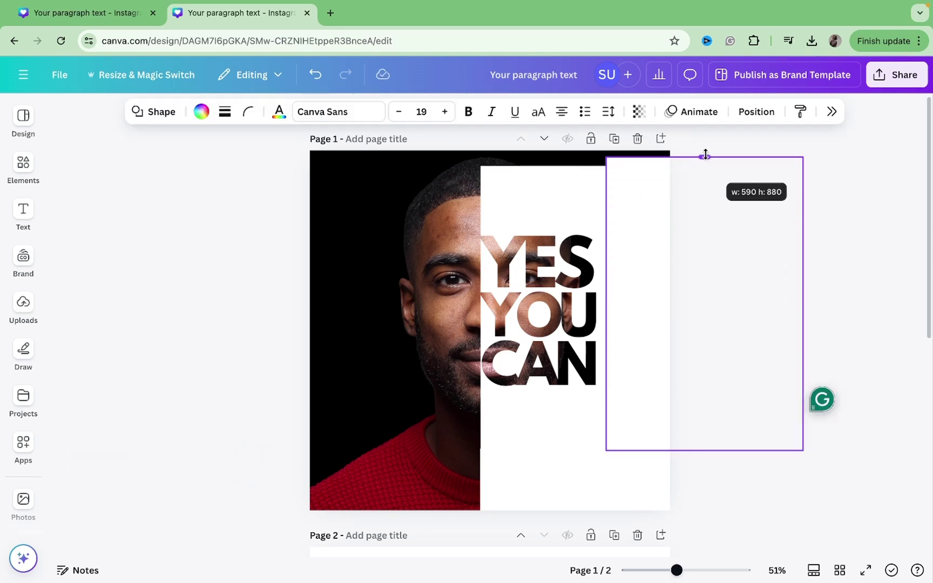
click(811, 245)
click(661, 299)
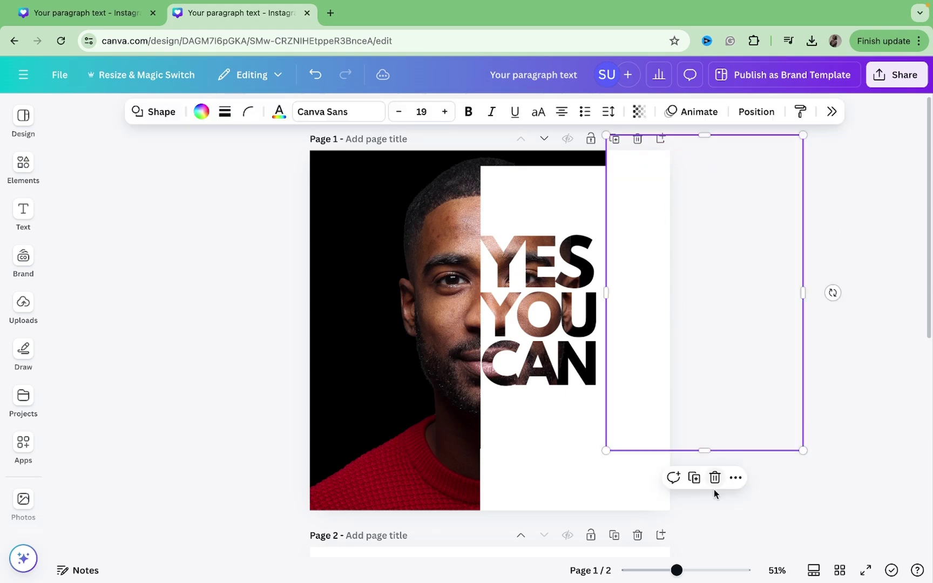
Duplicate the tall white rectangle to cover the top of the page
click(694, 477)
mouse_move(690, 438)
mouse_down()
mouse_move(582, 248)
mouse_move(573, 156)
mouse_up()
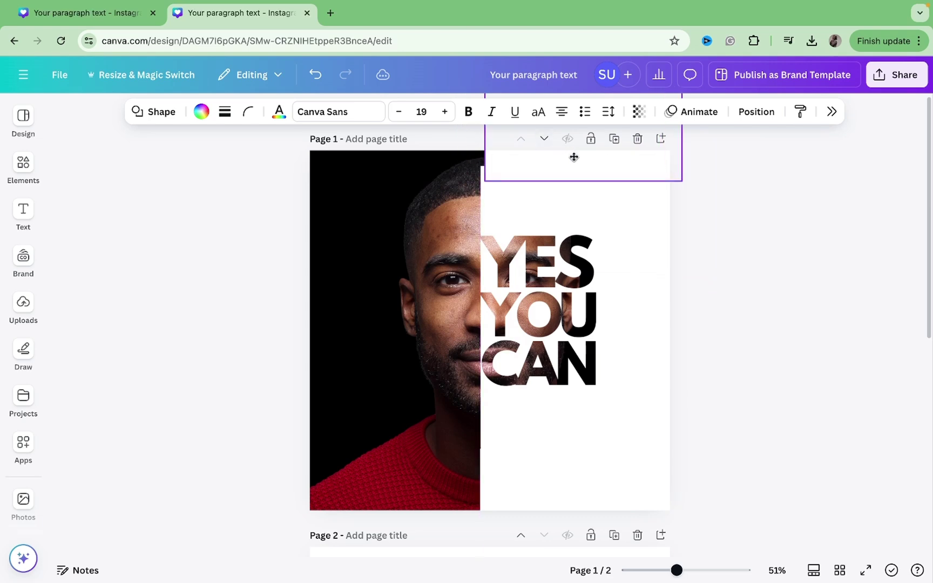
click(753, 190)
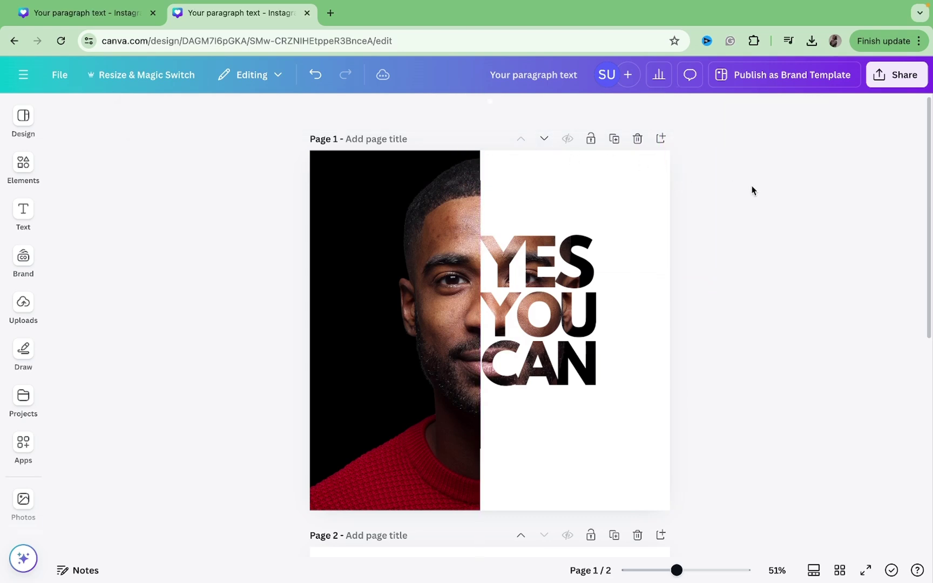
click(565, 155)
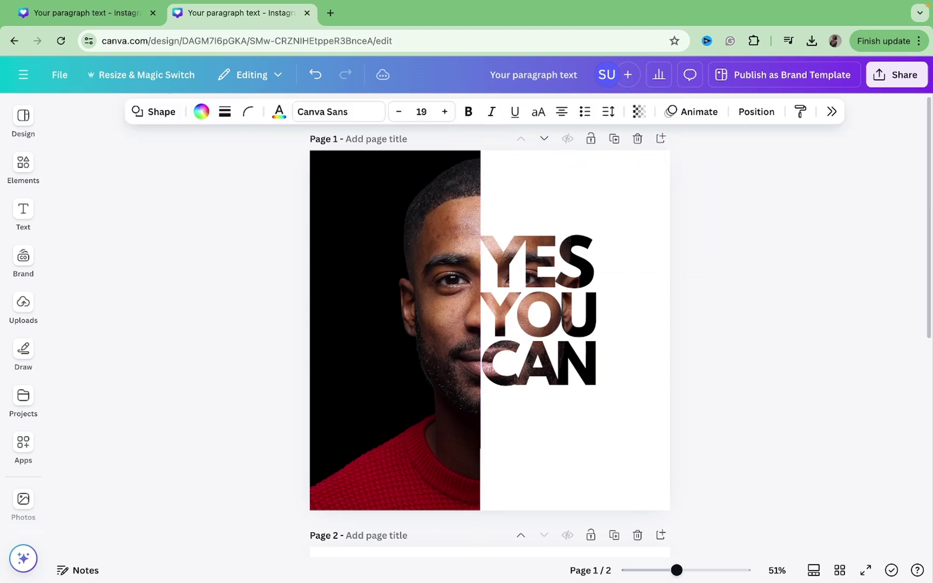
click(807, 203)
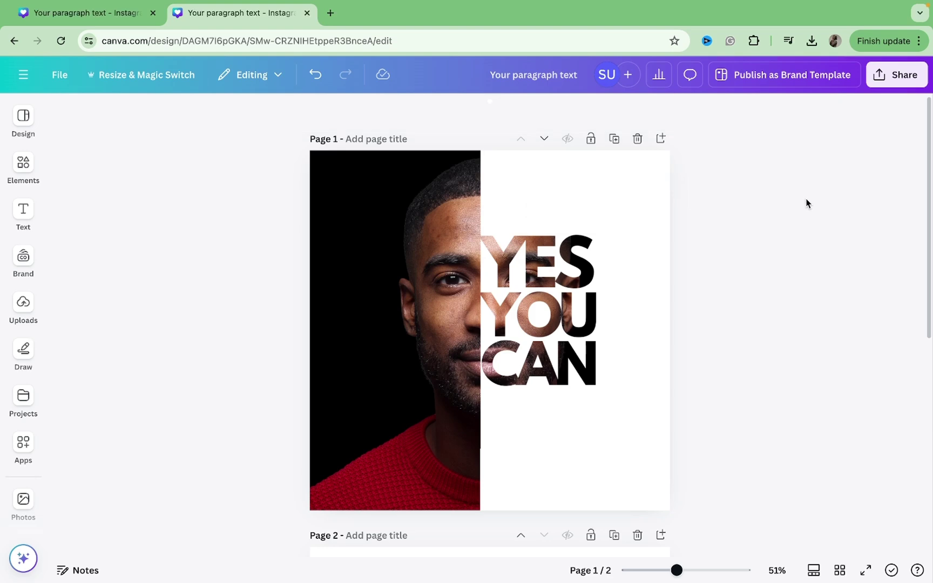
click(555, 174)
click(802, 219)
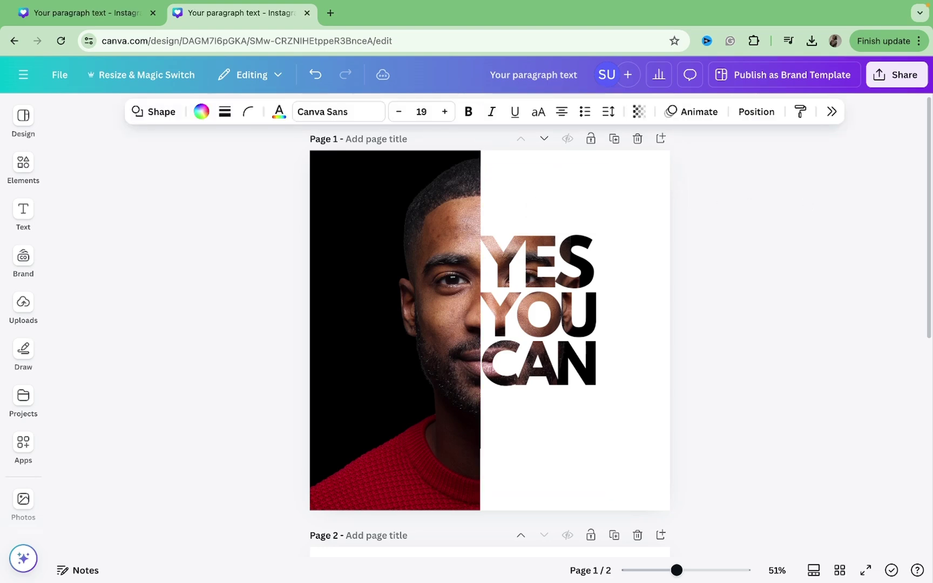
Copy the top white shape's style with Ctrl+Alt+C
click(576, 164)
click(610, 208)
key(ctrl+alt+c)
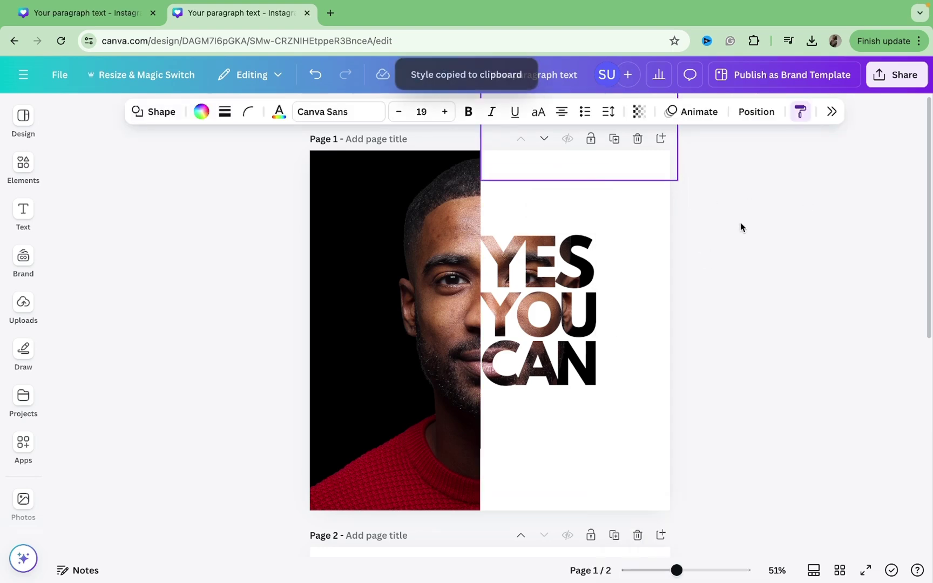
click(741, 222)
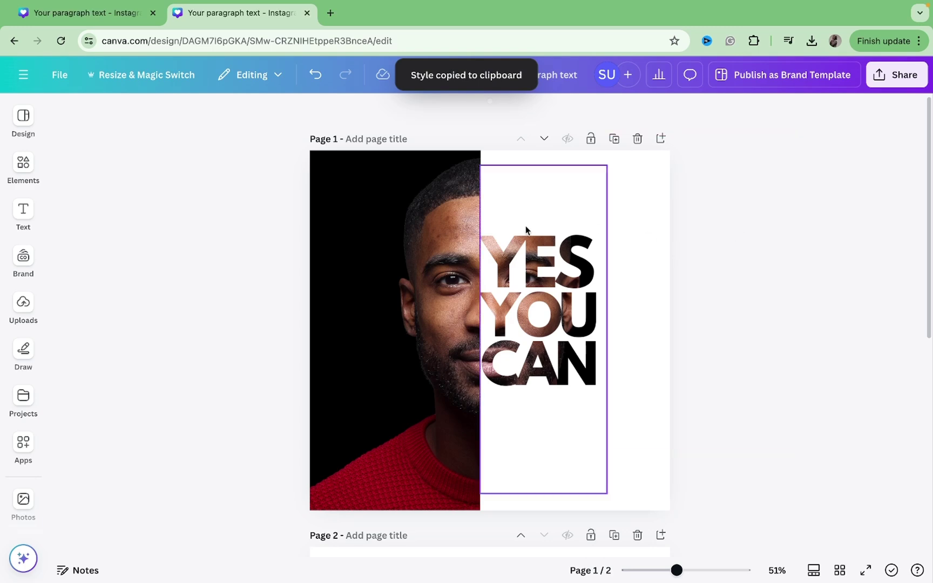
Preview the Astro, Tundra, Antiq, Noir and Slate filters on the portrait photo
click(397, 254)
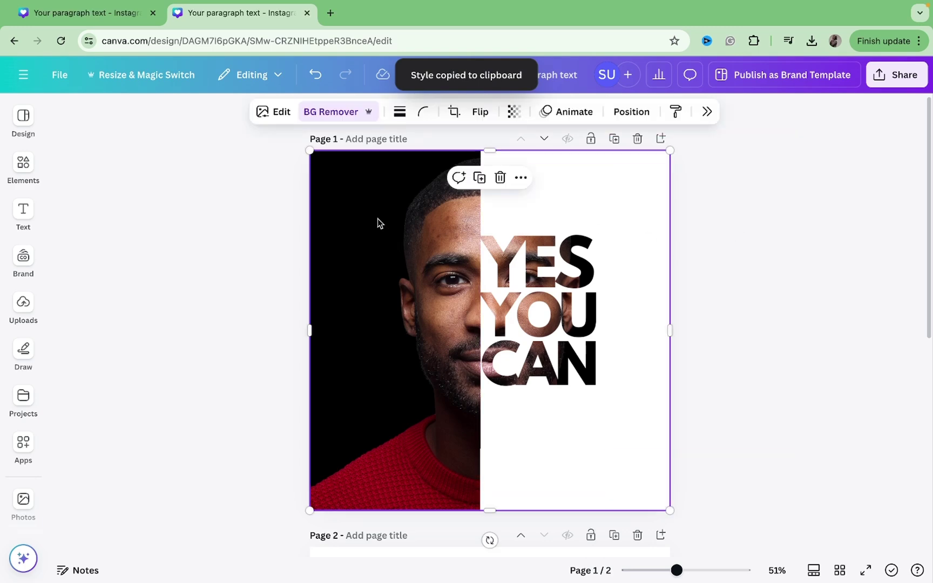
click(281, 112)
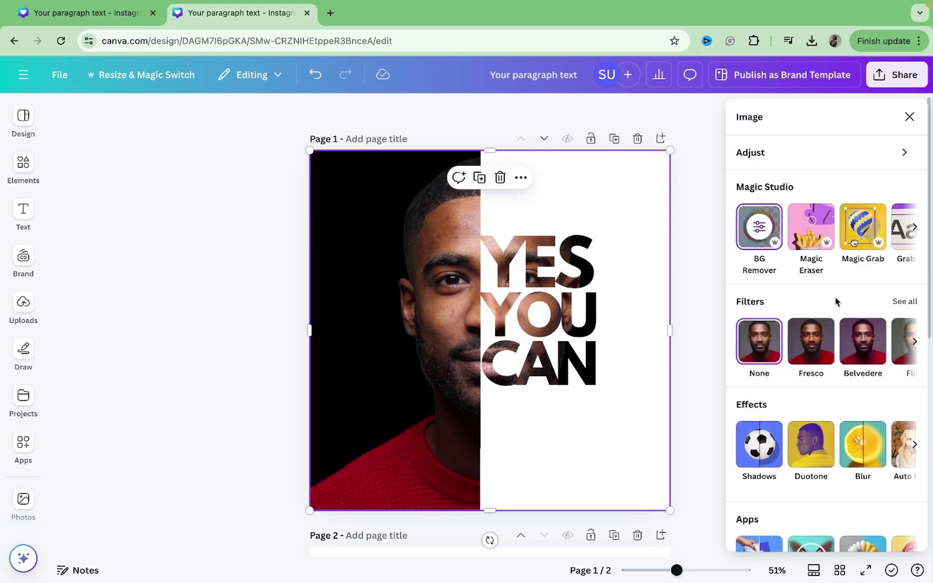
click(905, 302)
scroll(817, 350, down, 5)
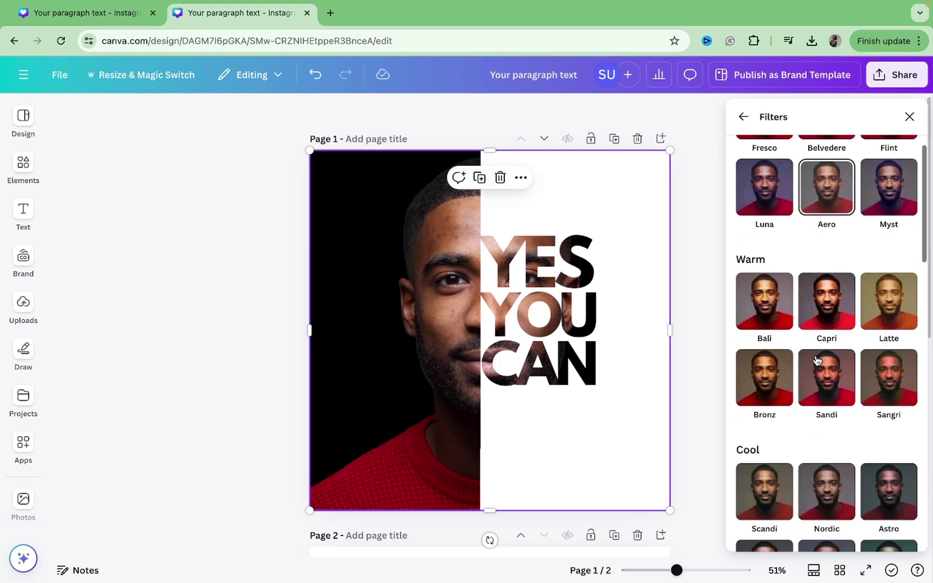
scroll(816, 357, down, 5)
click(891, 336)
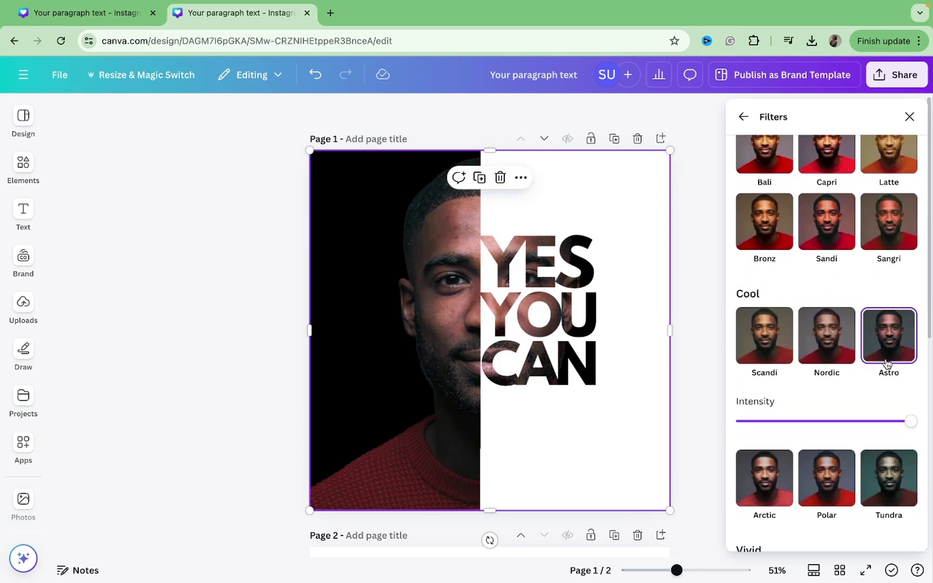
scroll(887, 363, down, 1)
click(887, 415)
scroll(888, 416, down, 2)
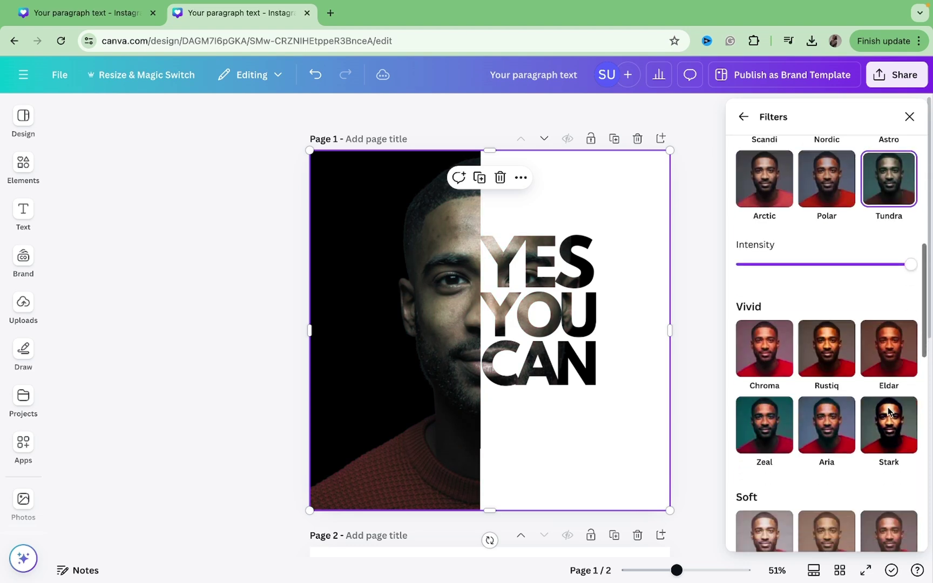
scroll(888, 412, down, 2)
scroll(888, 412, down, 2)
scroll(889, 412, down, 3)
click(887, 387)
scroll(889, 412, down, 1)
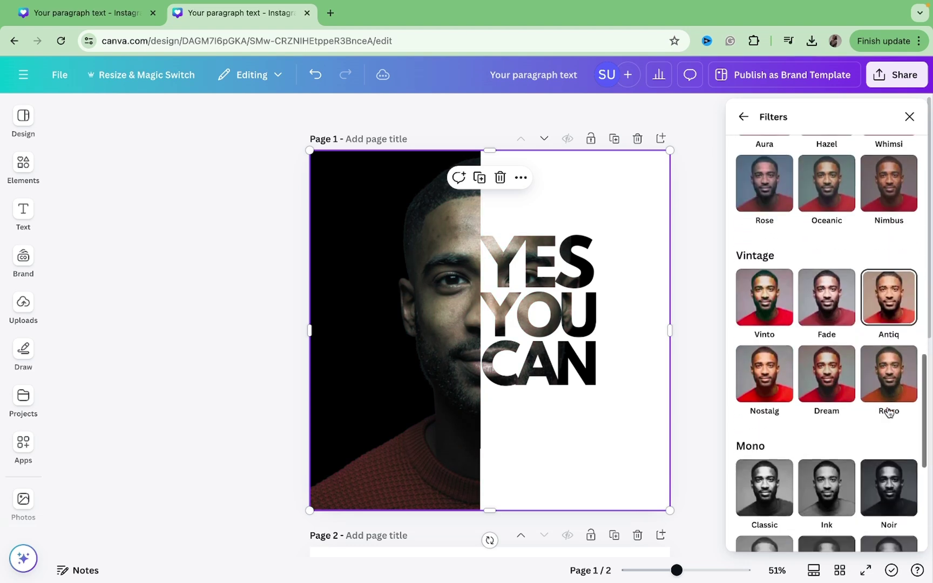
scroll(887, 412, down, 2)
click(887, 408)
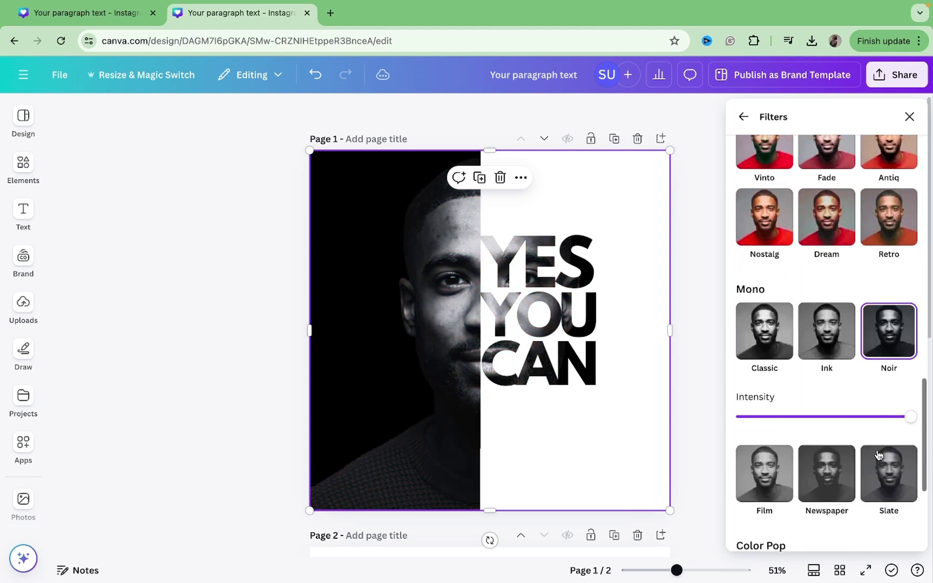
click(888, 473)
scroll(888, 467, down, 3)
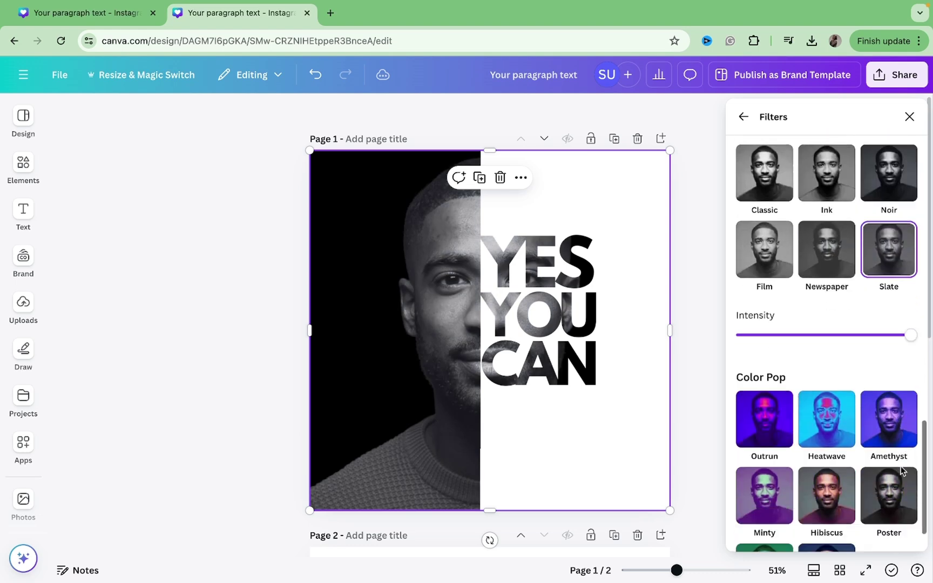
Apply the Poster filter at full intensity and return to the image options
click(888, 496)
scroll(902, 470, down, 2)
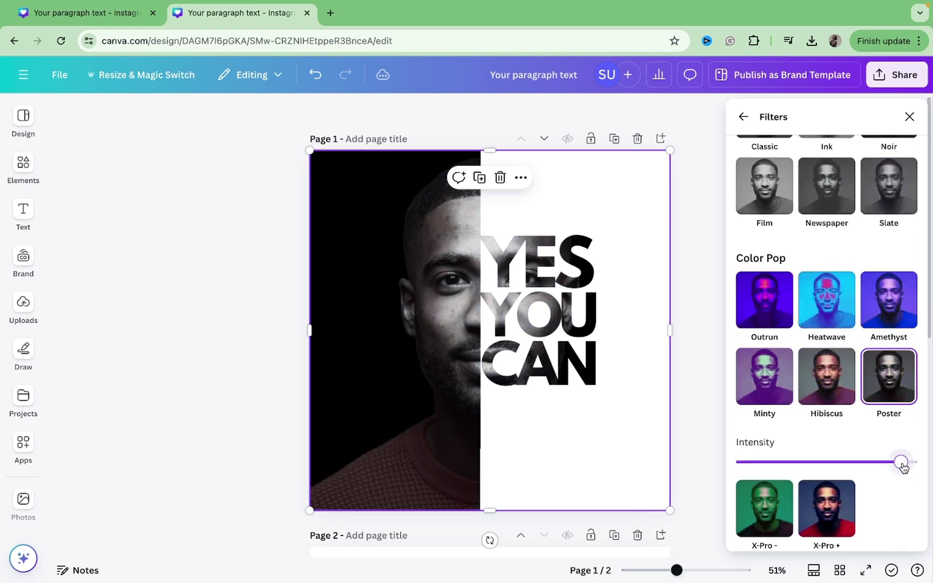
drag(903, 463, 884, 462)
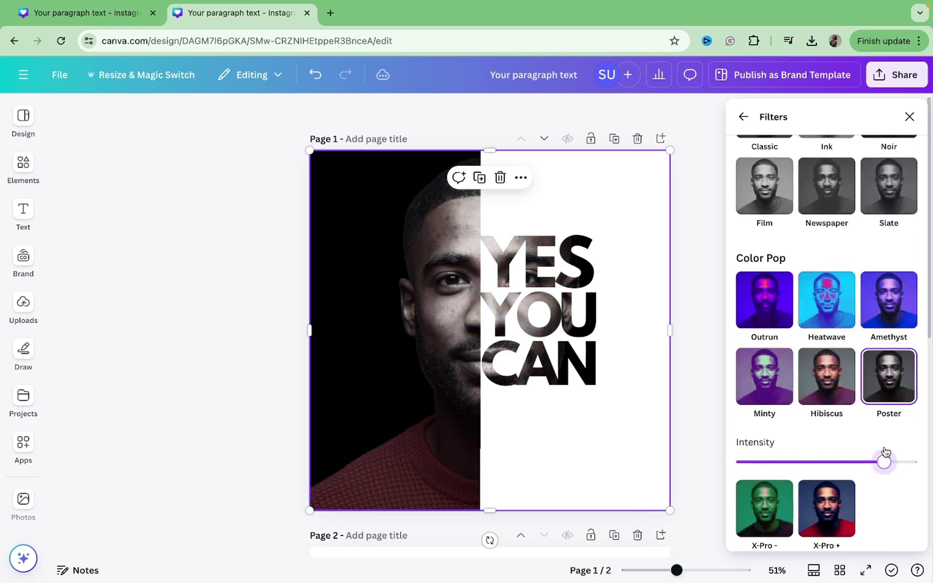
drag(883, 463, 911, 463)
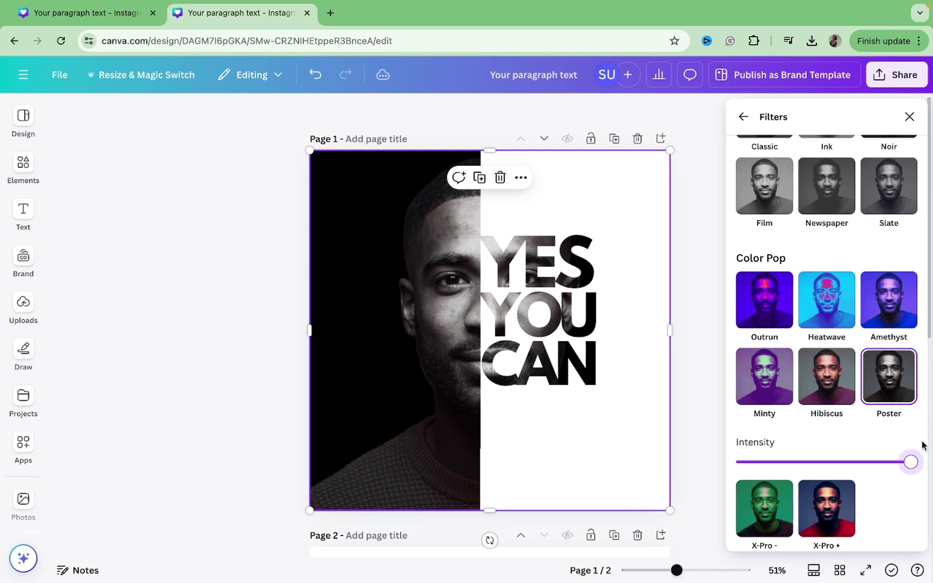
mouse_move(911, 461)
mouse_down()
mouse_move(880, 462)
mouse_move(910, 462)
mouse_up()
click(744, 117)
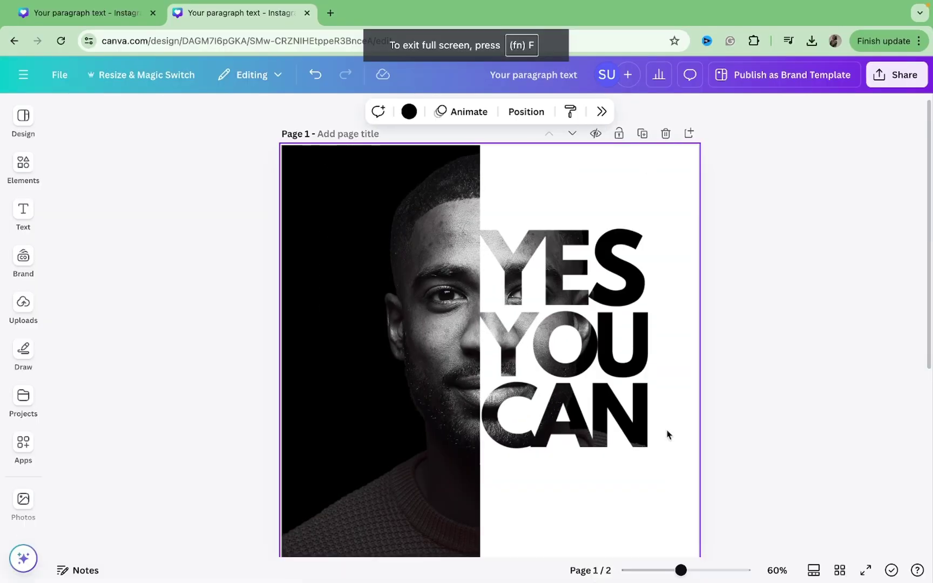
Duplicate the portrait, align the copy with the page, and crop it to the right side
click(378, 239)
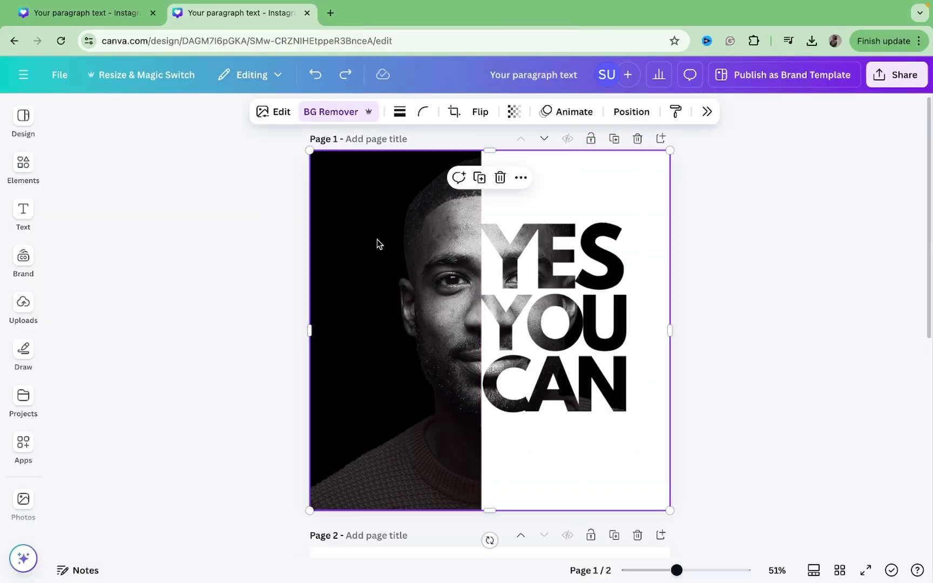
click(479, 177)
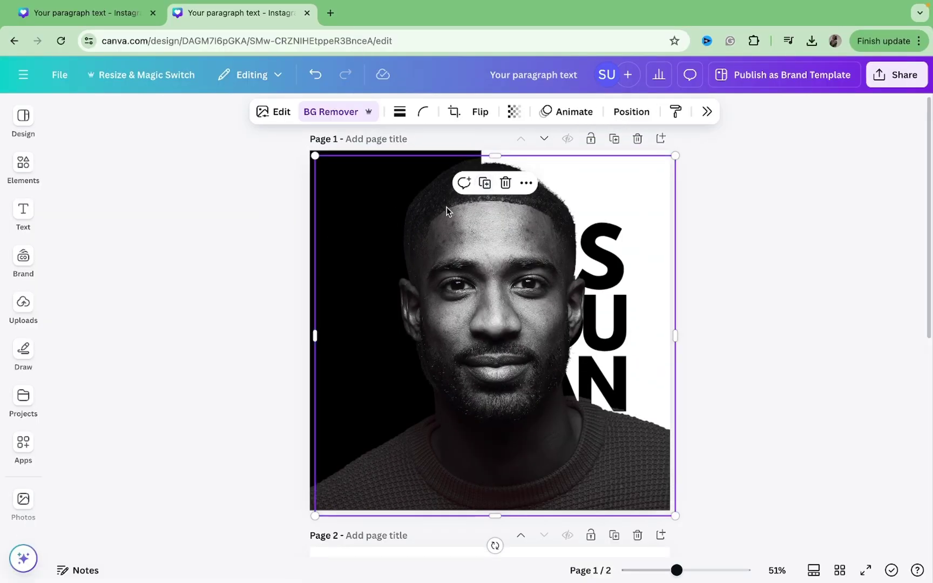
drag(447, 209, 444, 201)
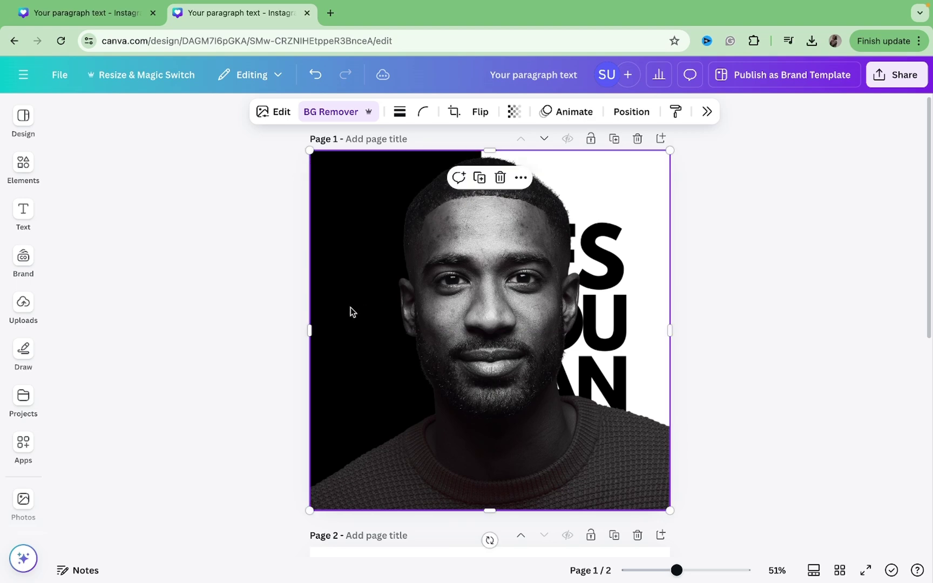
mouse_move(310, 311)
mouse_down()
mouse_move(562, 294)
mouse_move(523, 294)
mouse_up()
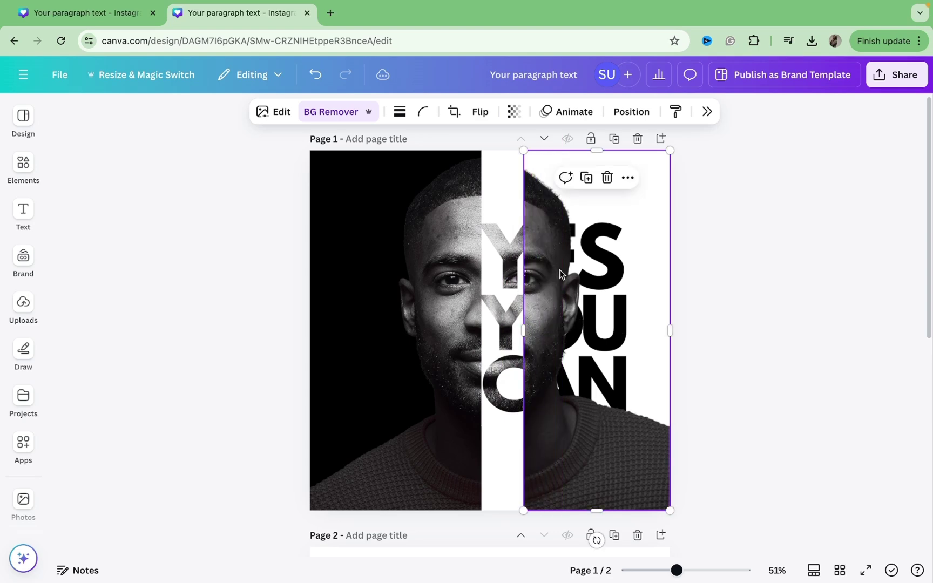
Send the copy back two layers behind the strip and text, extending its left edge to centre
click(631, 111)
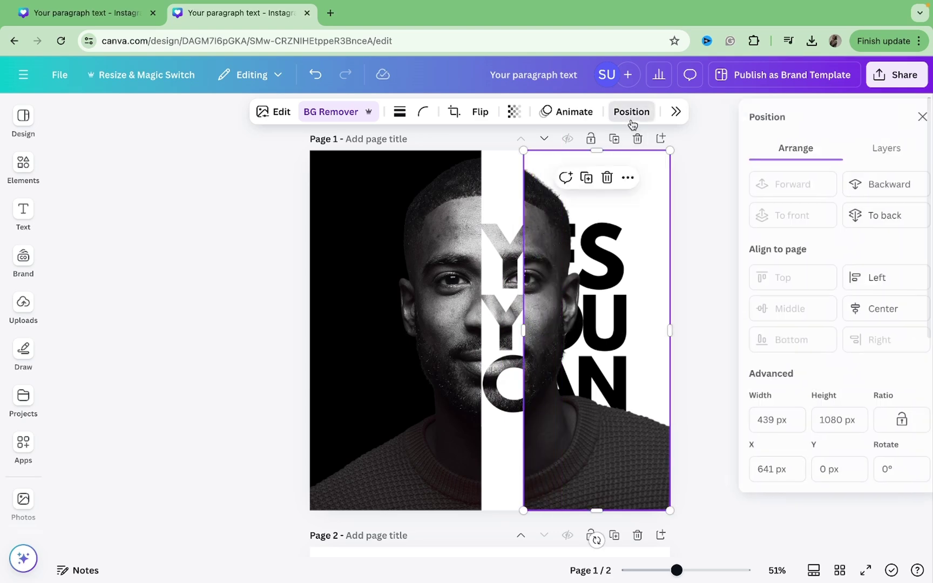
click(873, 184)
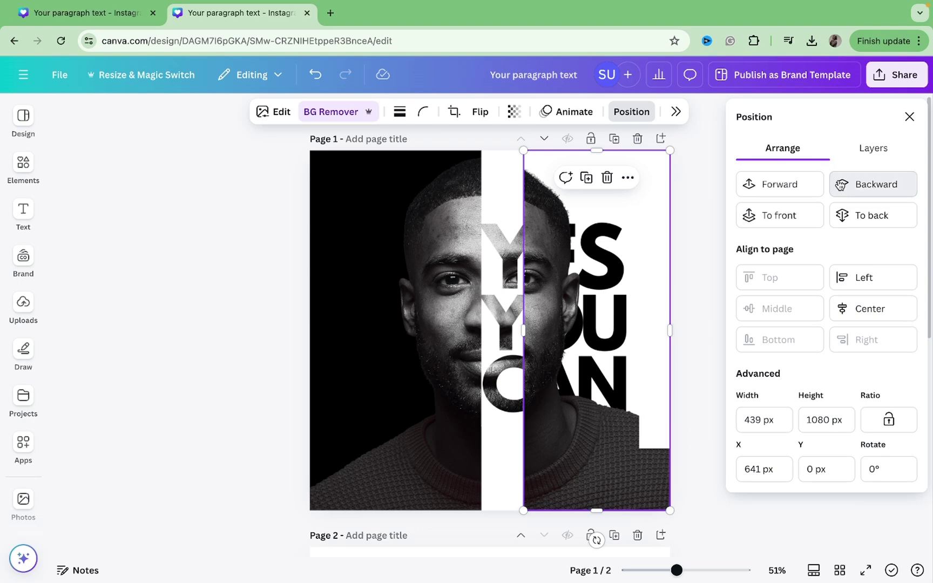
click(841, 184)
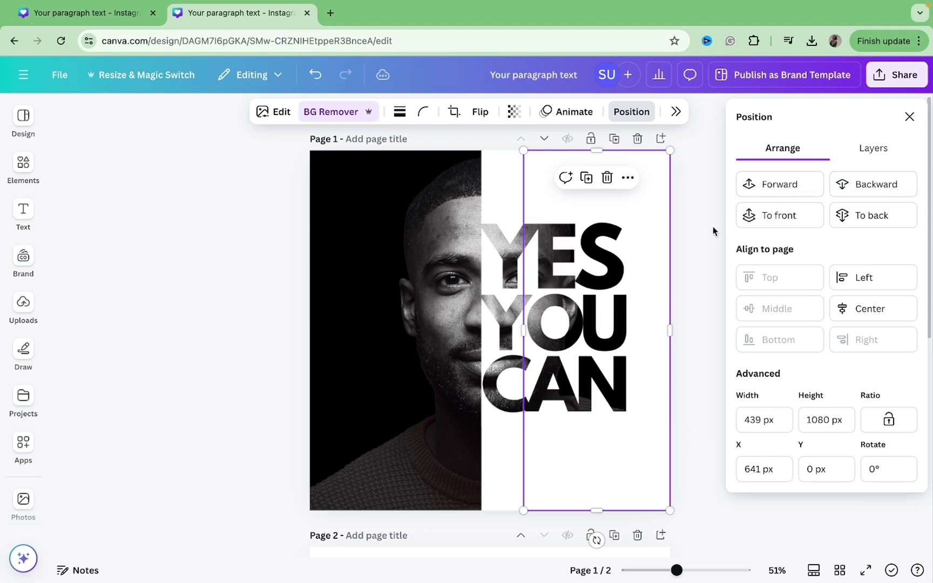
click(700, 237)
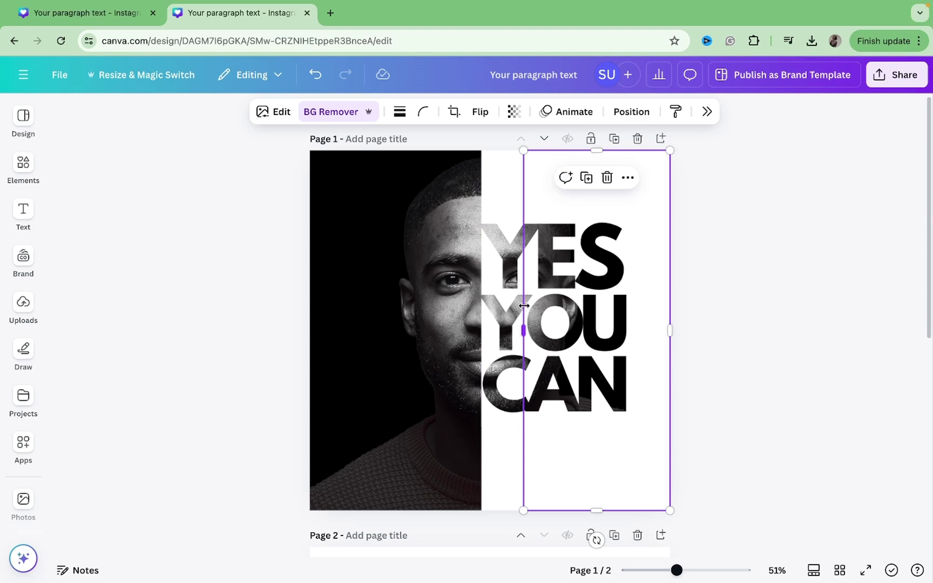
drag(525, 306, 482, 306)
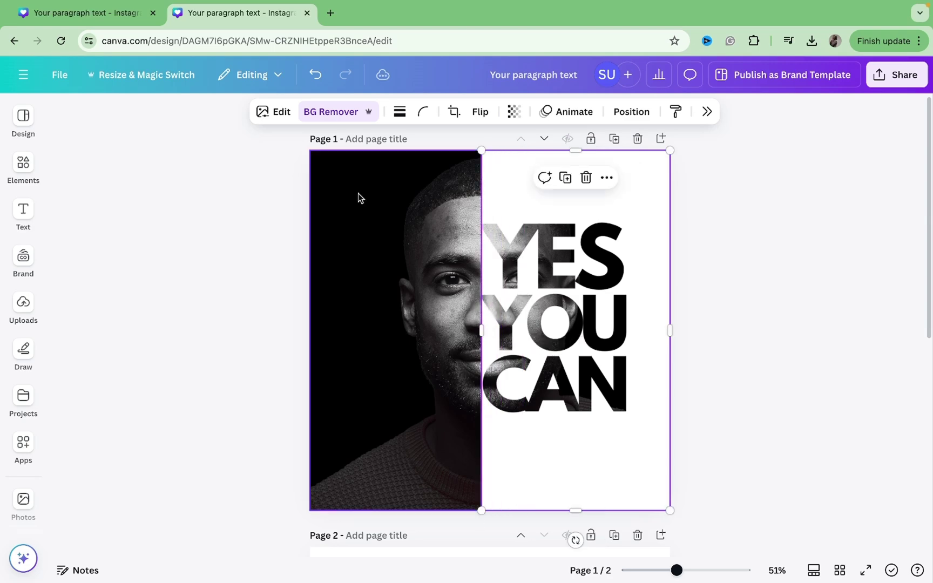
click(273, 111)
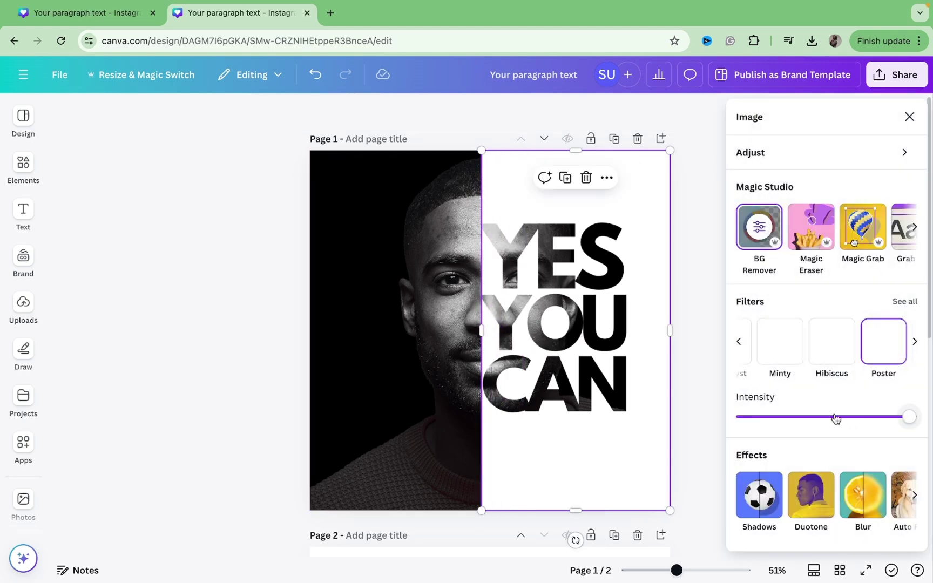
scroll(806, 352, down, 8)
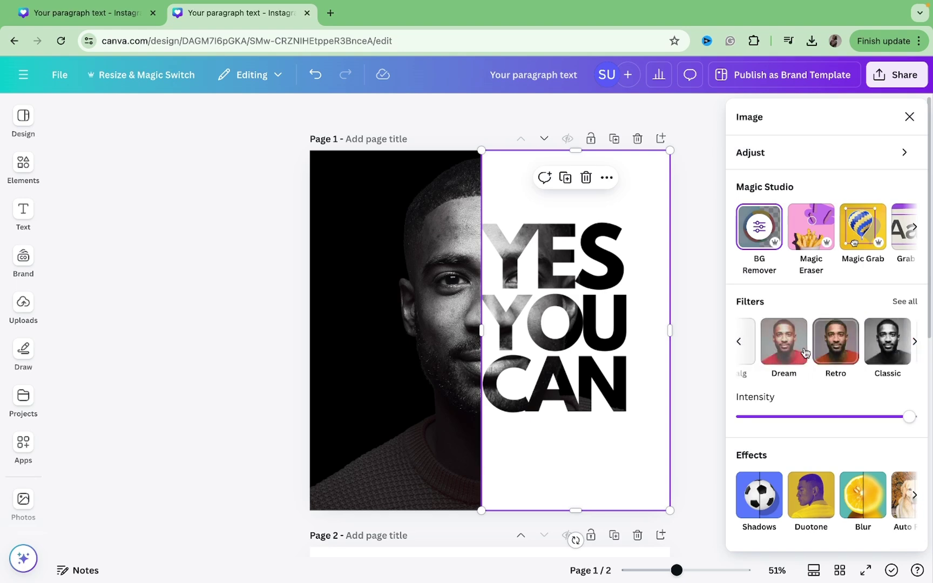
scroll(805, 352, up, 8)
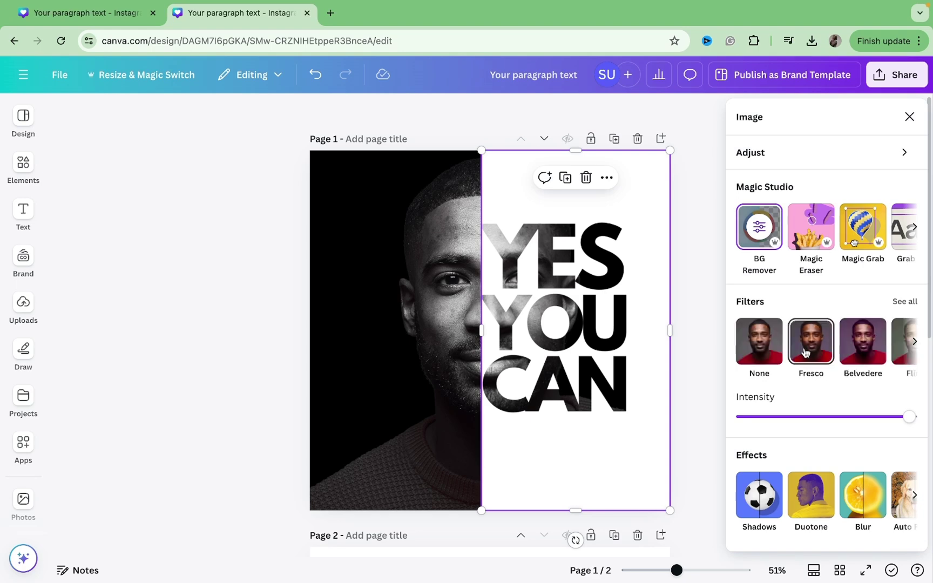
click(745, 361)
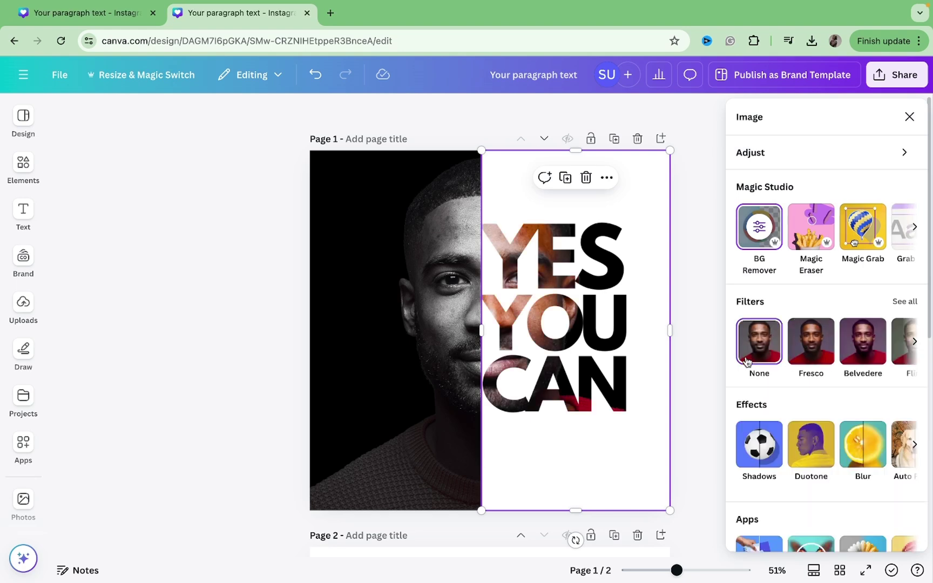
click(684, 366)
click(774, 510)
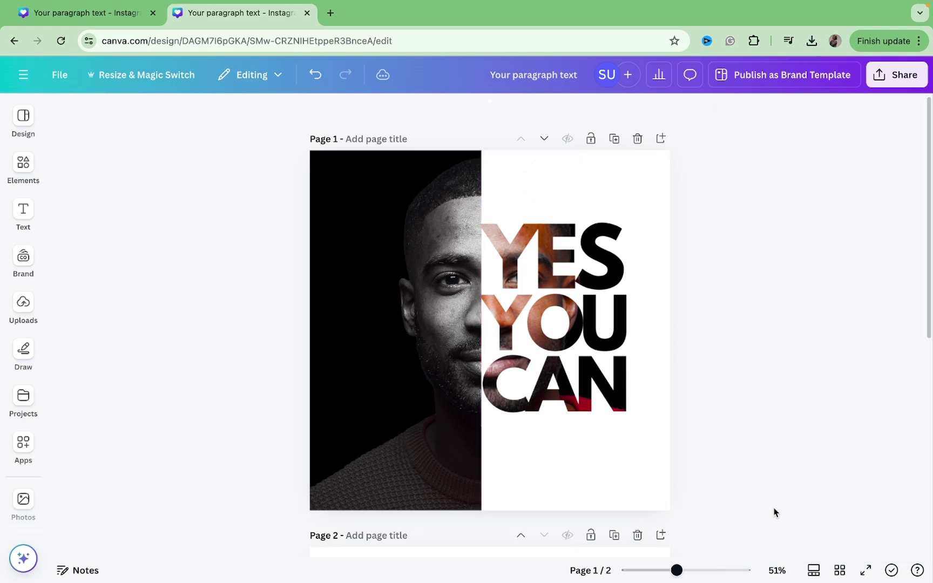
click(866, 570)
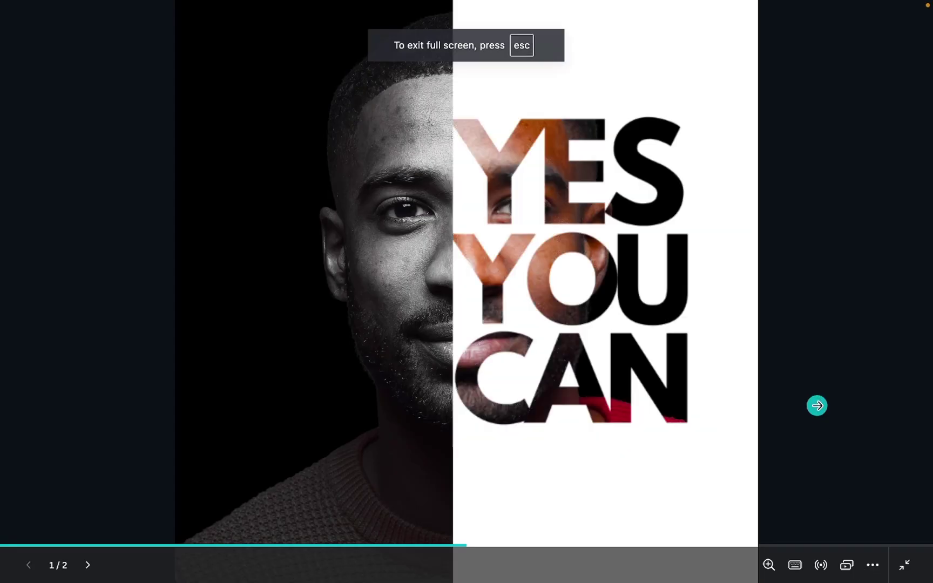
key(Escape)
click(315, 75)
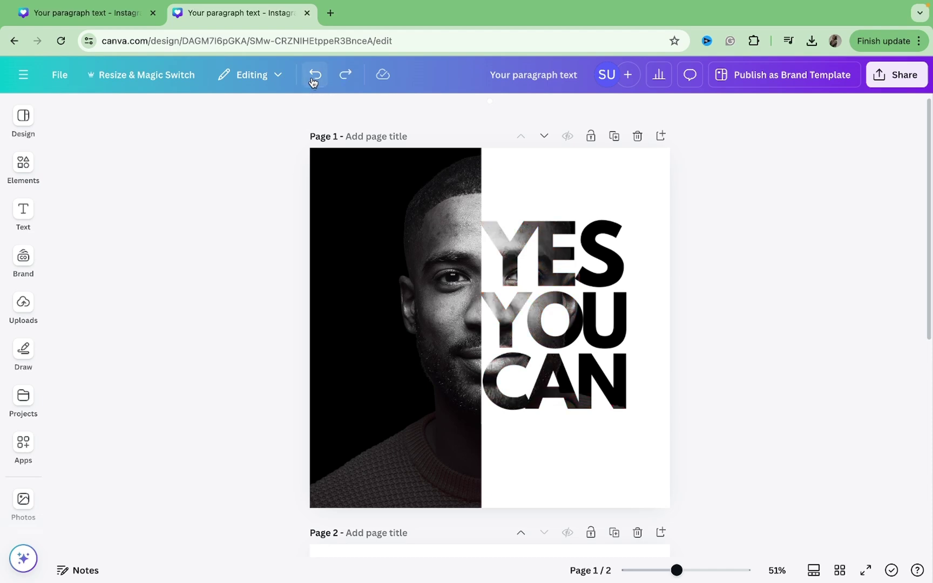